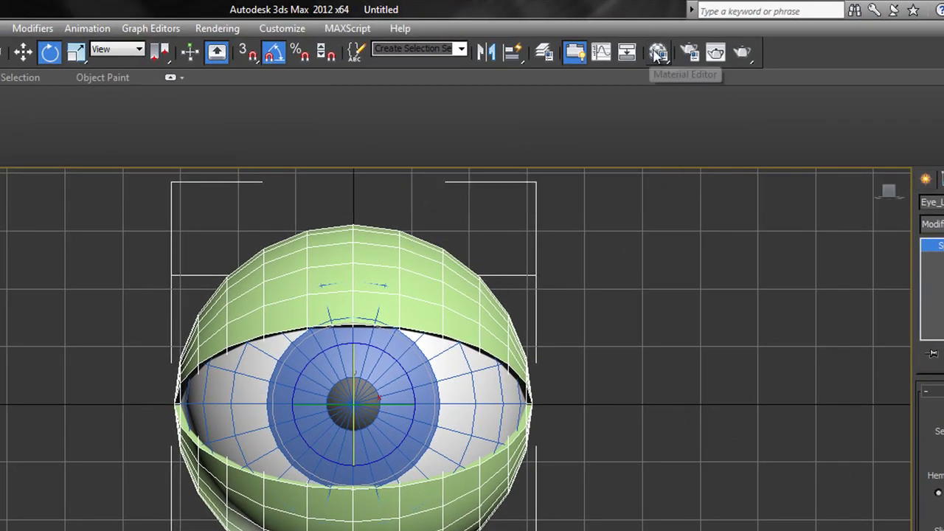
- Open the Material Editor and select the first unused material slot
{"action": "key", "text": "m"}
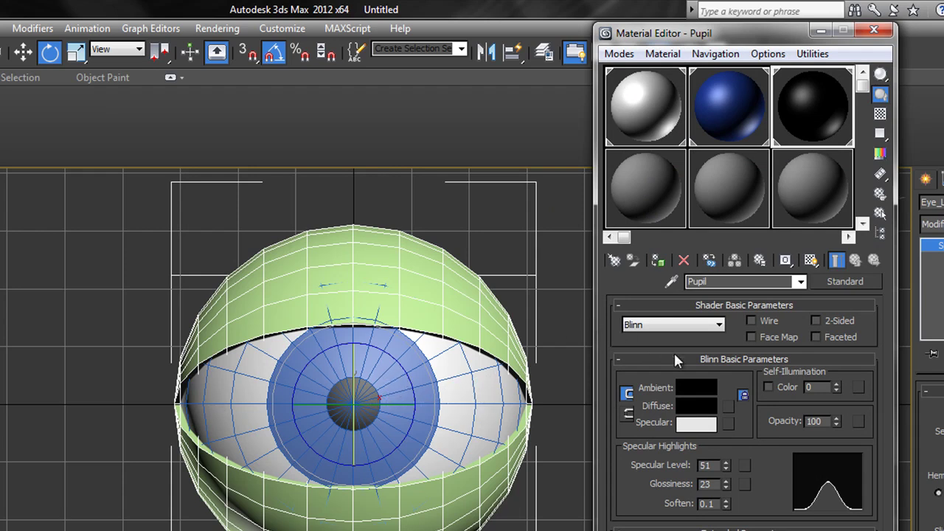
{"action": "left_click", "coordinate": [631, 185]}
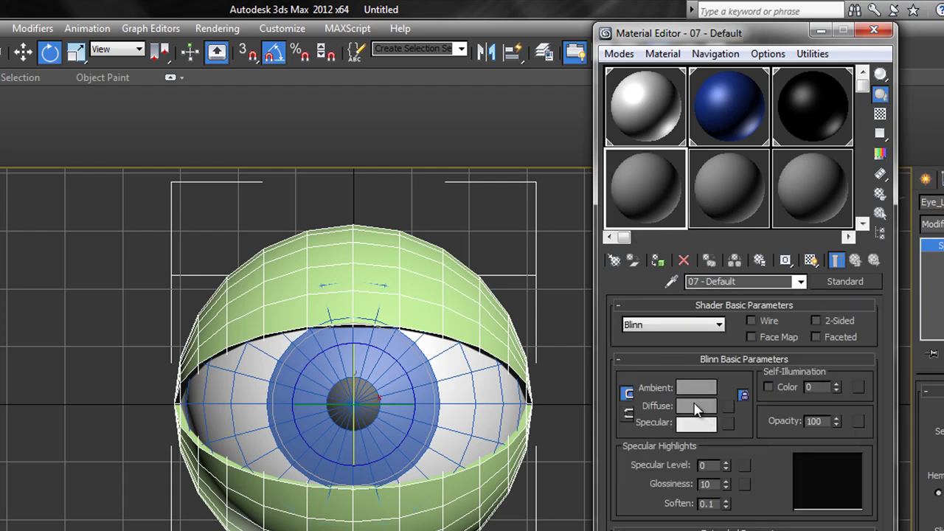
{"action": "left_click", "coordinate": [696, 406]}
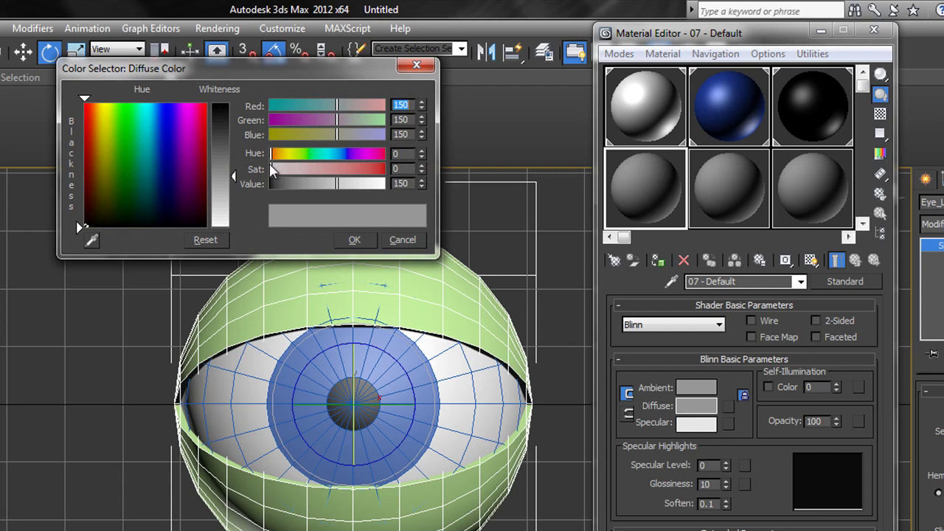
{"action": "left_click_drag", "start_coordinate": [272, 169], "coordinate": [287, 172]}
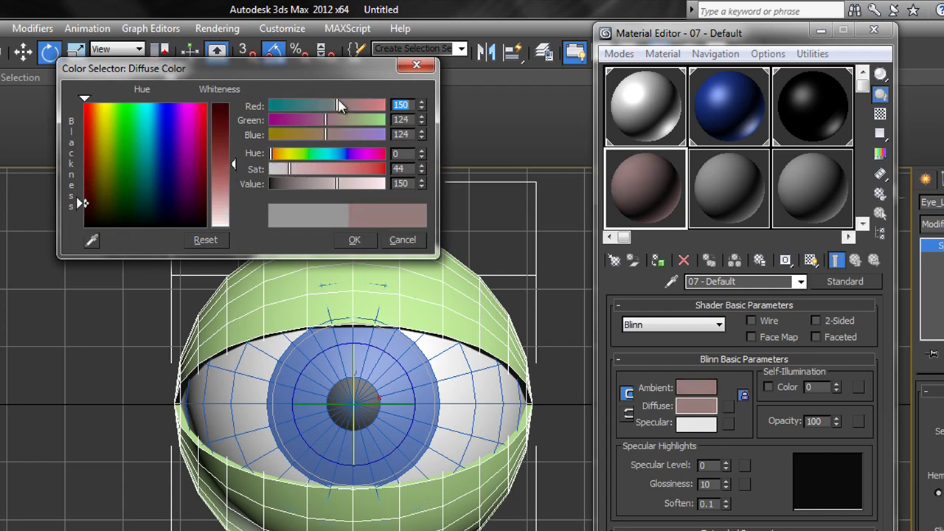
{"action": "left_click_drag", "start_coordinate": [337, 105], "coordinate": [351, 107]}
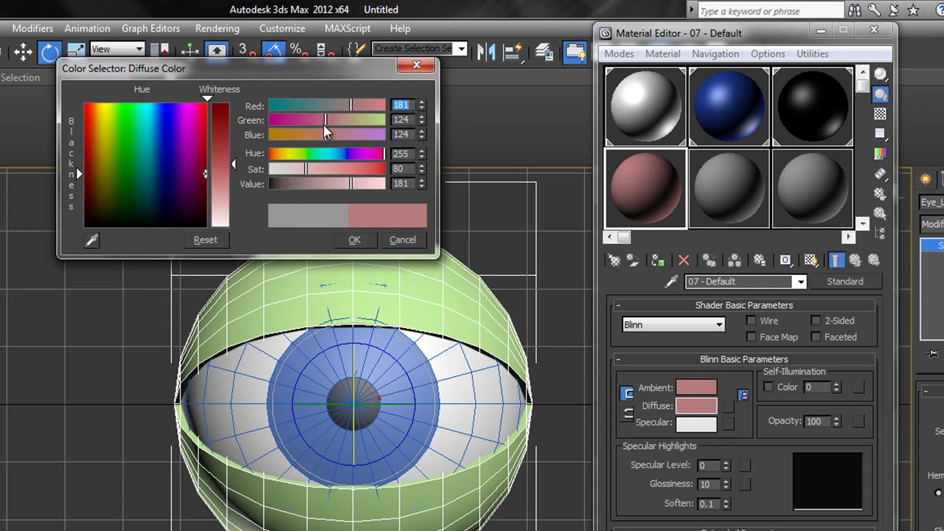
{"action": "left_click_drag", "start_coordinate": [232, 163], "coordinate": [230, 171]}
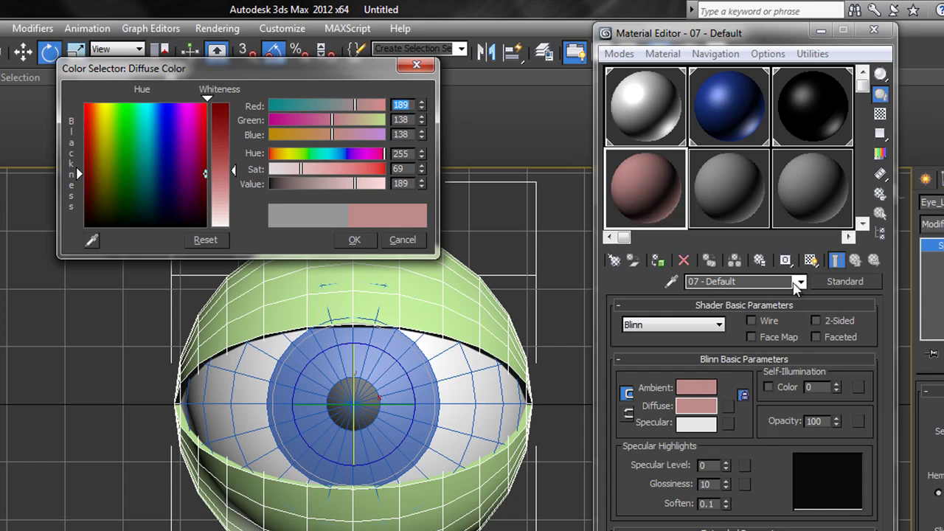
- Set the material's shader to Oren-Nayar-Blinn
{"action": "left_click", "coordinate": [719, 325]}
{"action": "left_click", "coordinate": [720, 325]}
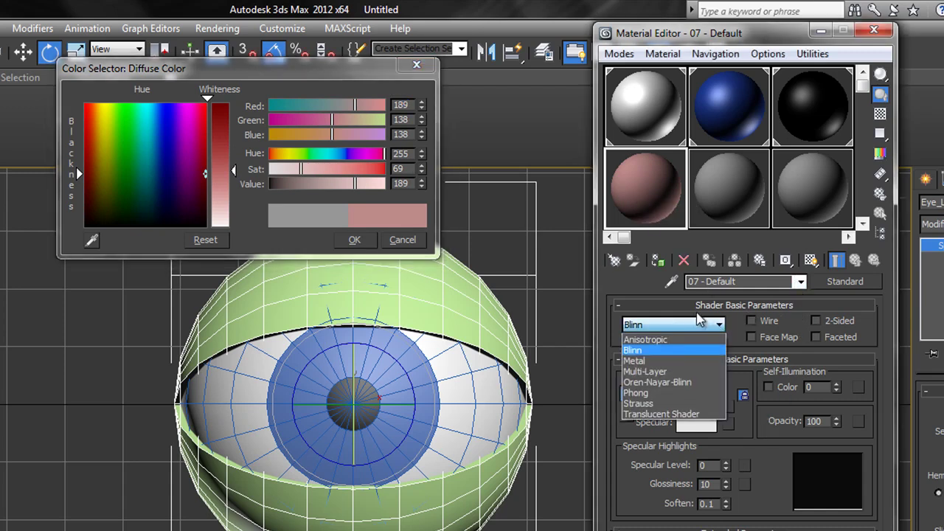
{"action": "left_click", "coordinate": [669, 383]}
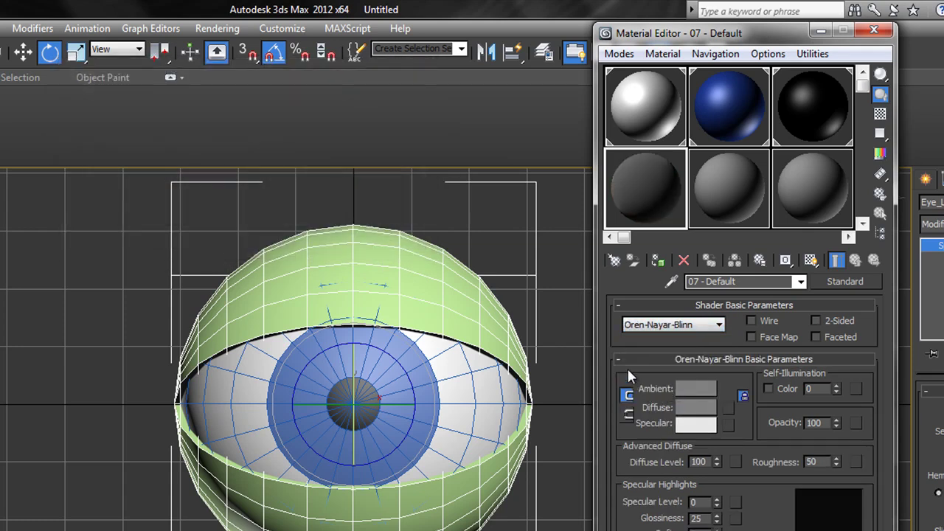
- Set the material's diffuse colour to a skin pink of RGB 188, 143, 143
{"action": "left_click", "coordinate": [706, 410]}
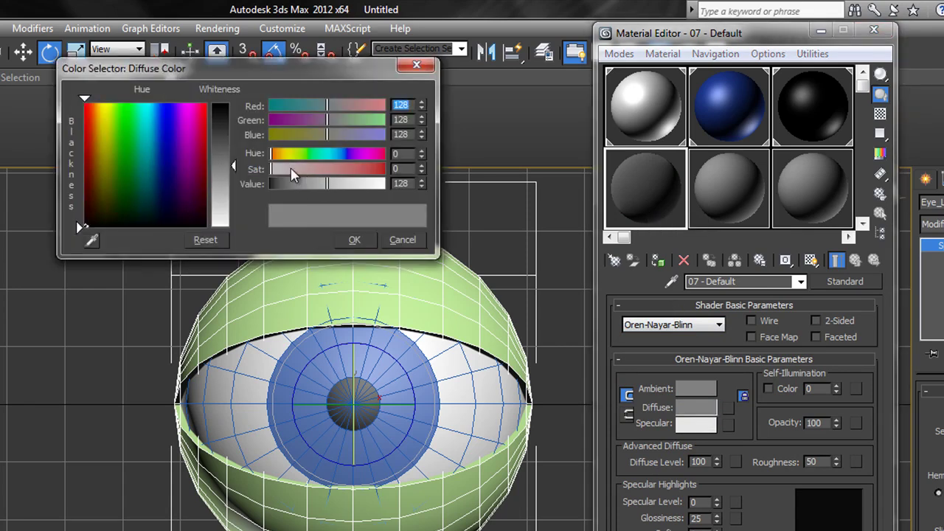
{"action": "left_click", "coordinate": [272, 165]}
{"action": "left_click_drag", "start_coordinate": [272, 165], "coordinate": [301, 169]}
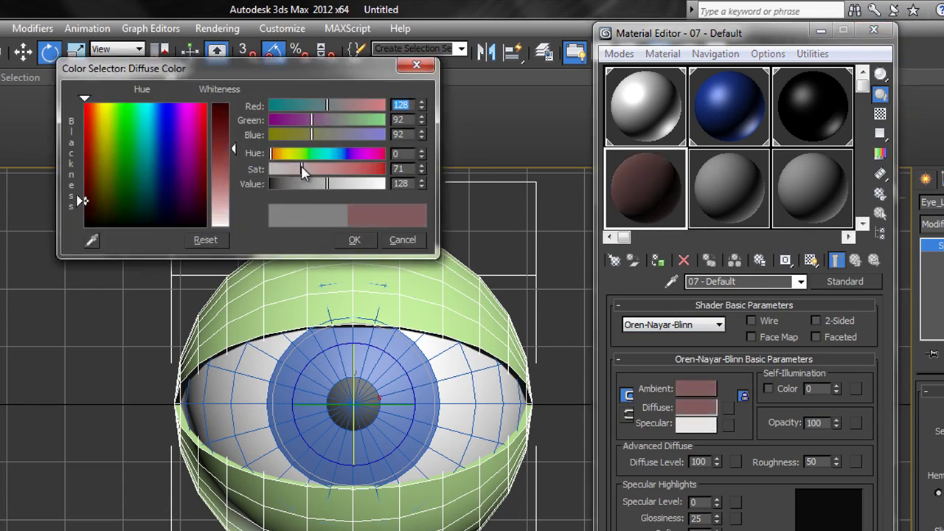
{"action": "left_click_drag", "start_coordinate": [234, 146], "coordinate": [304, 175]}
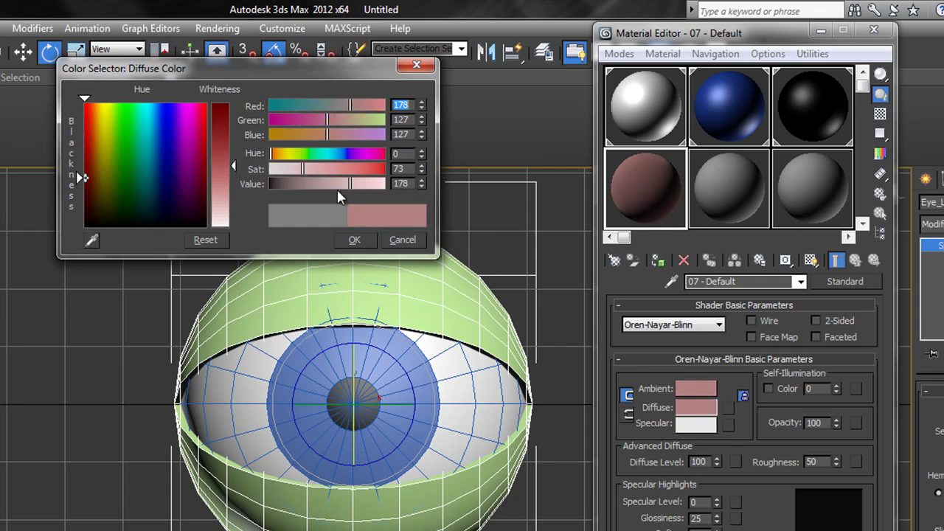
{"action": "left_click_drag", "start_coordinate": [231, 168], "coordinate": [236, 178]}
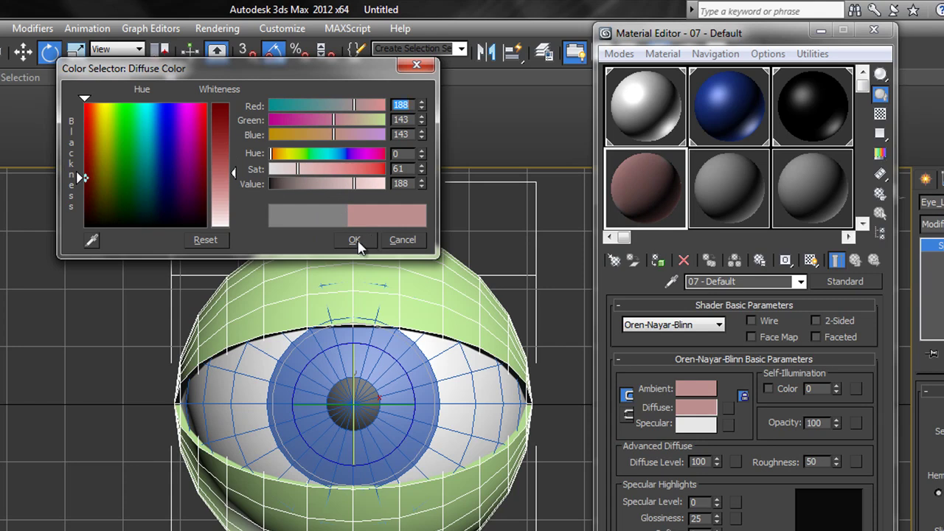
- Name the material Skin and accept its diffuse colour
{"action": "left_click", "coordinate": [737, 281]}
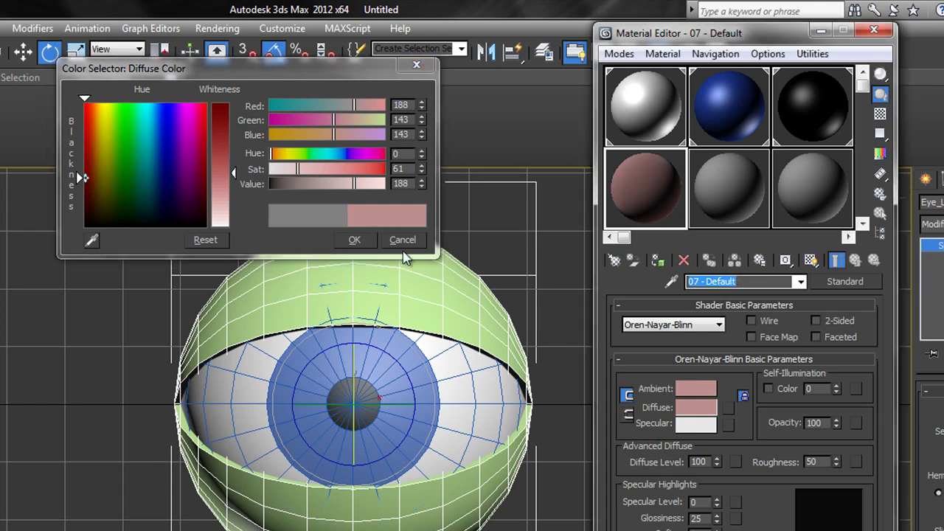
{"action": "type", "text": "Skin"}
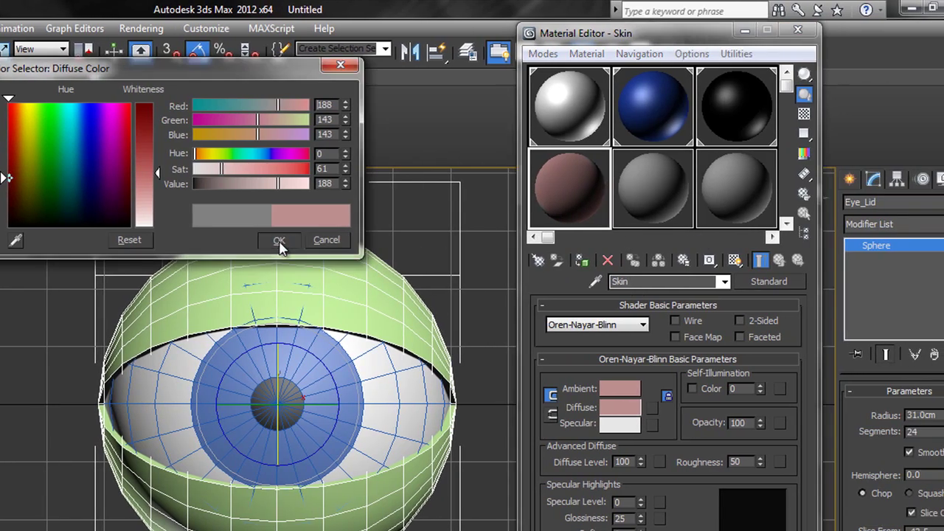
{"action": "left_click", "coordinate": [278, 242]}
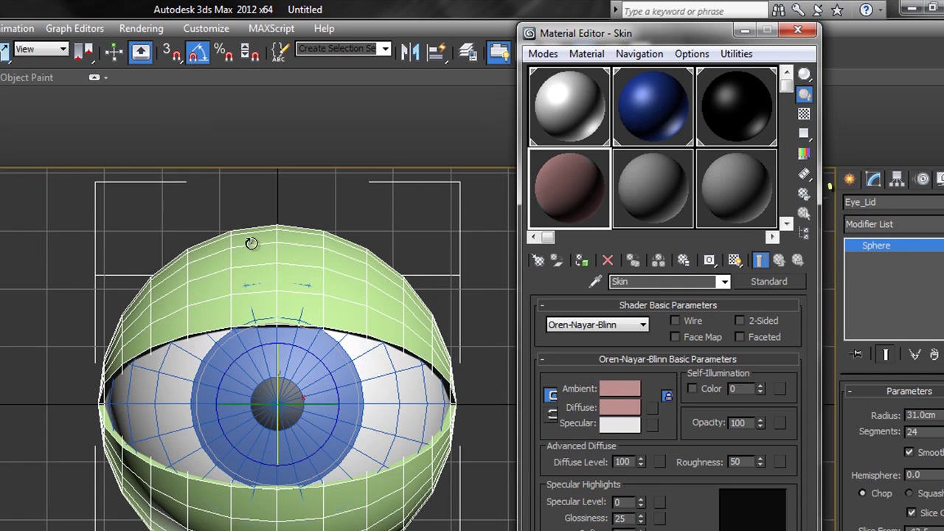
- Assign the Skin material to the selected eyelid and close the Material Editor
{"action": "left_click_drag", "start_coordinate": [639, 43], "coordinate": [619, 60]}
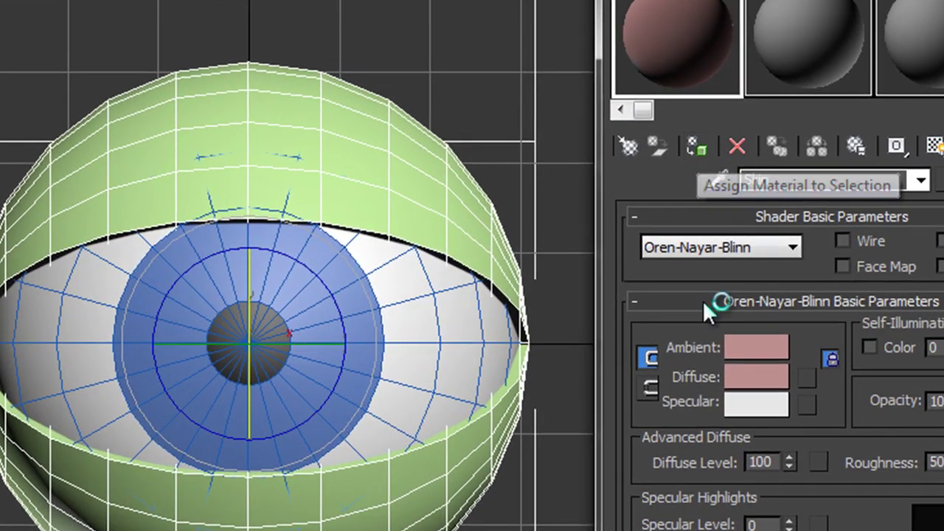
{"action": "left_click", "coordinate": [662, 180]}
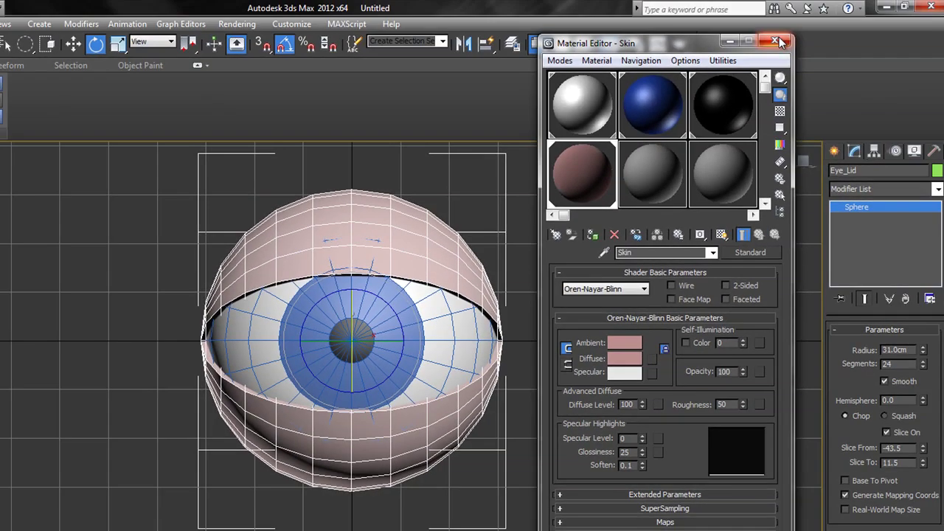
{"action": "left_click", "coordinate": [780, 37]}
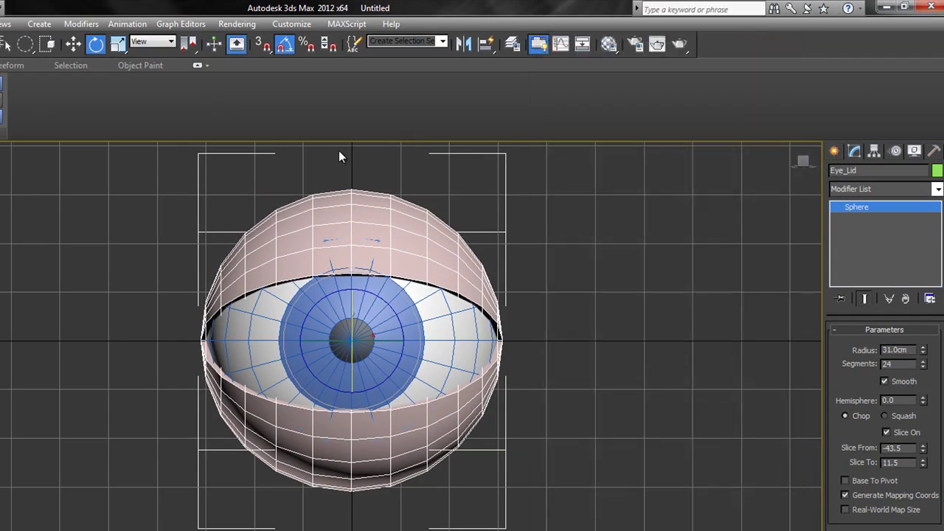
- Render the eye from the front and from an angled side view, hiding the viewport grid before the second render
{"action": "left_click", "coordinate": [679, 43]}
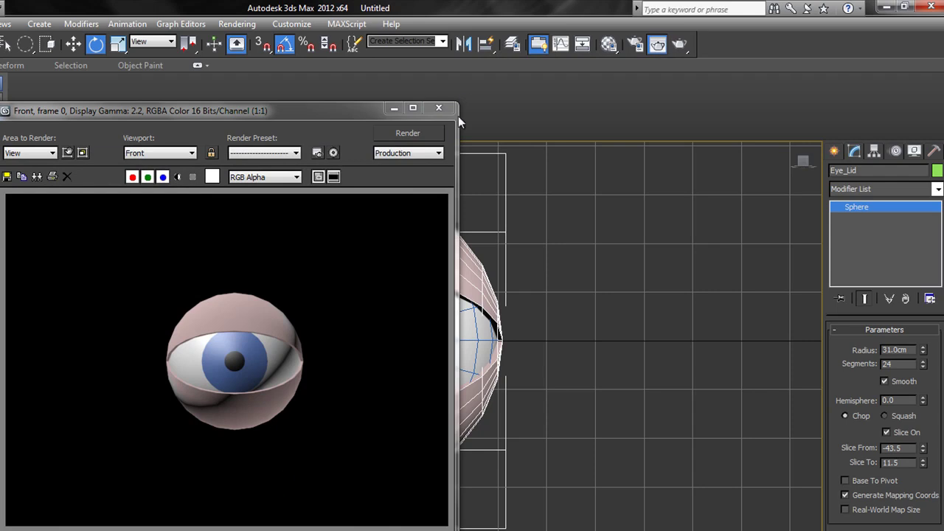
{"action": "left_click", "coordinate": [438, 110]}
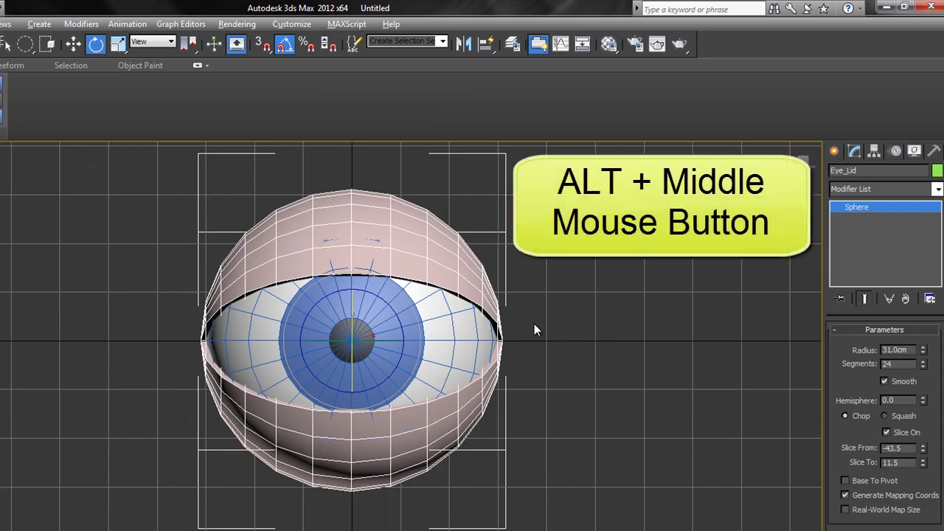
{"action": "middle_click_drag", "start_coordinate": [534, 325], "coordinate": [608, 313], "text": "alt"}
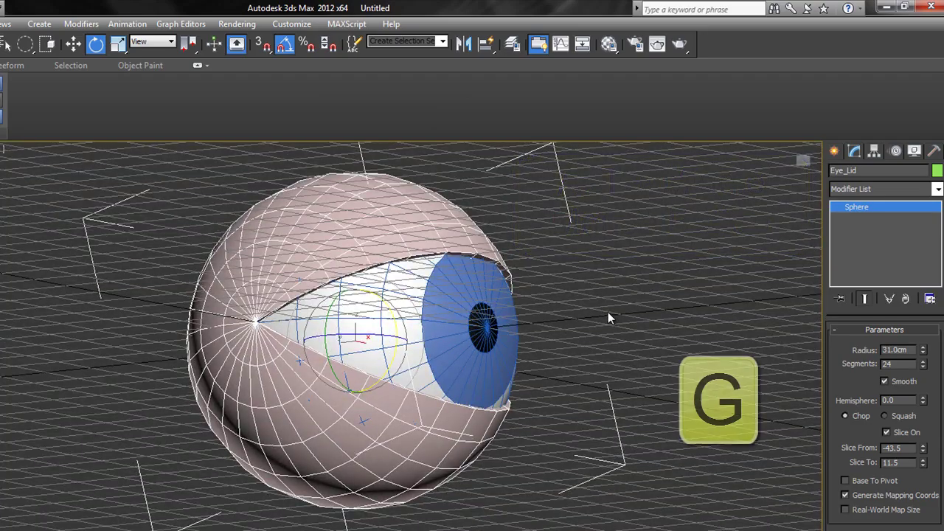
{"action": "key", "text": "g"}
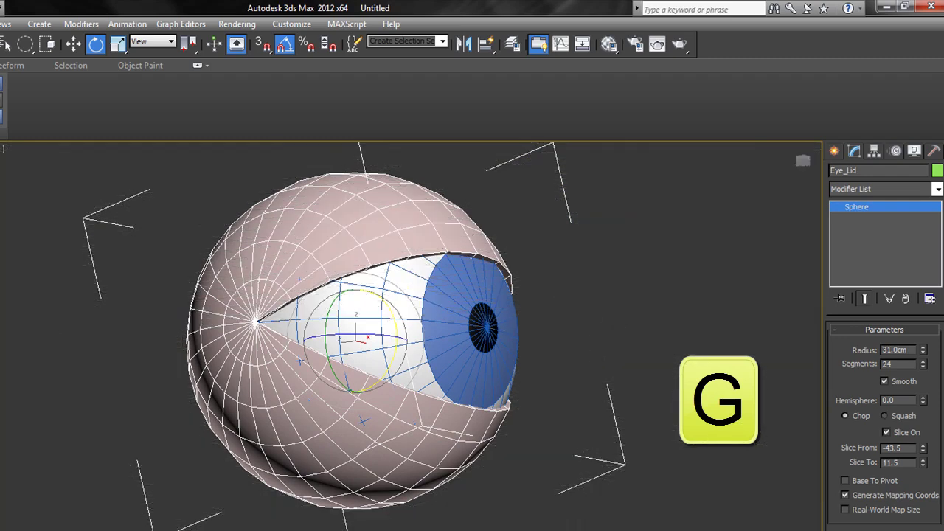
{"action": "left_click", "coordinate": [680, 46]}
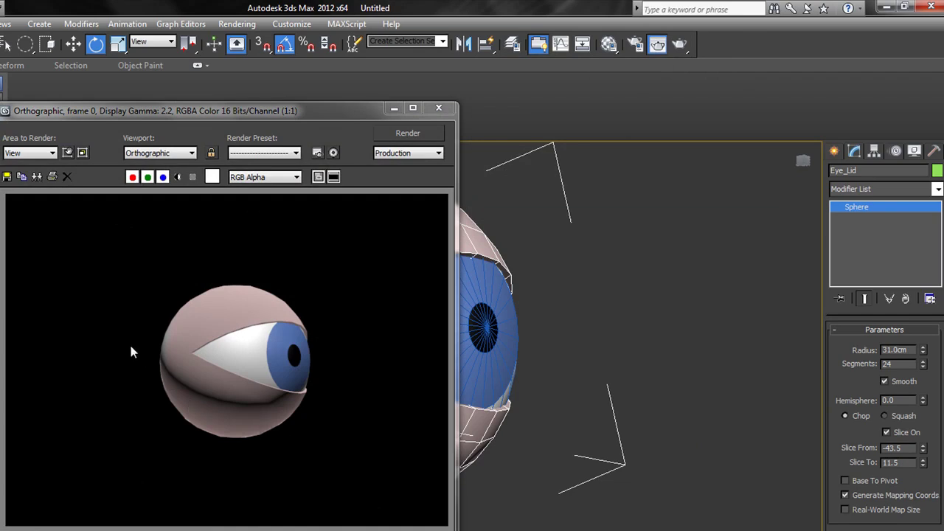
{"action": "left_click", "coordinate": [439, 107]}
- Return to a maximized front view with the eyelid deselected and the modeling ribbon collapsed
{"action": "key", "text": "f"}
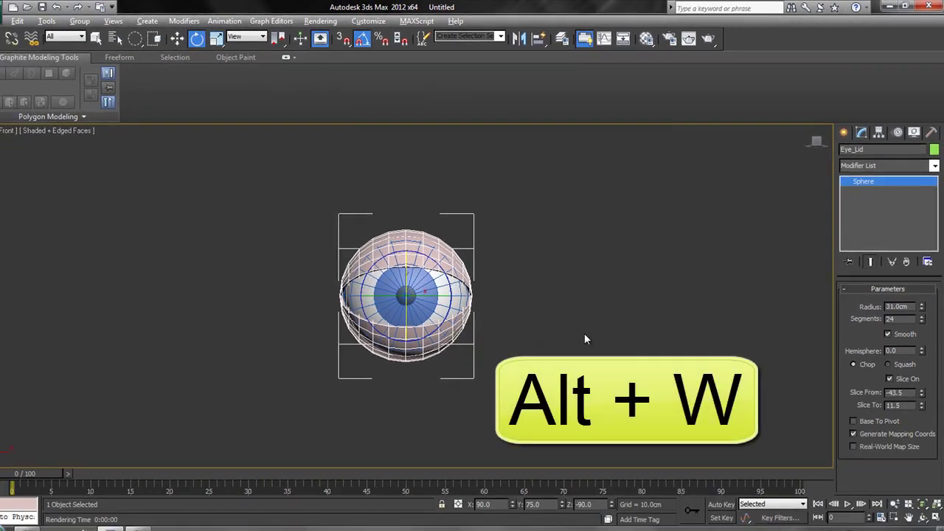
{"action": "key", "text": "alt+w"}
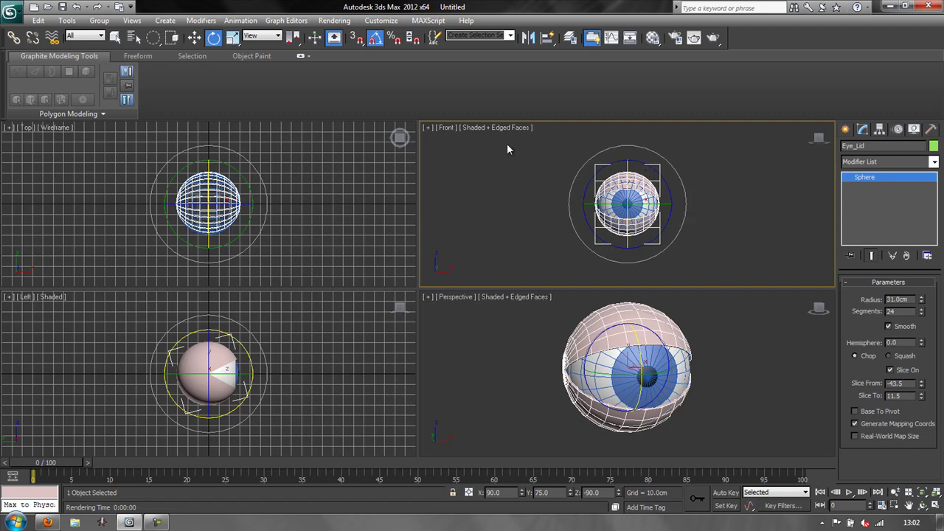
{"action": "left_click", "coordinate": [747, 200]}
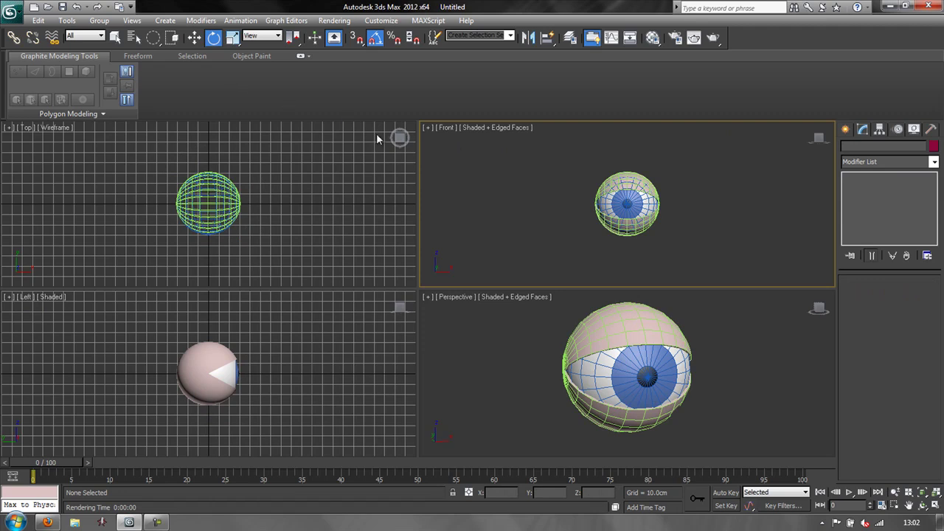
{"action": "key", "text": "alt+w"}
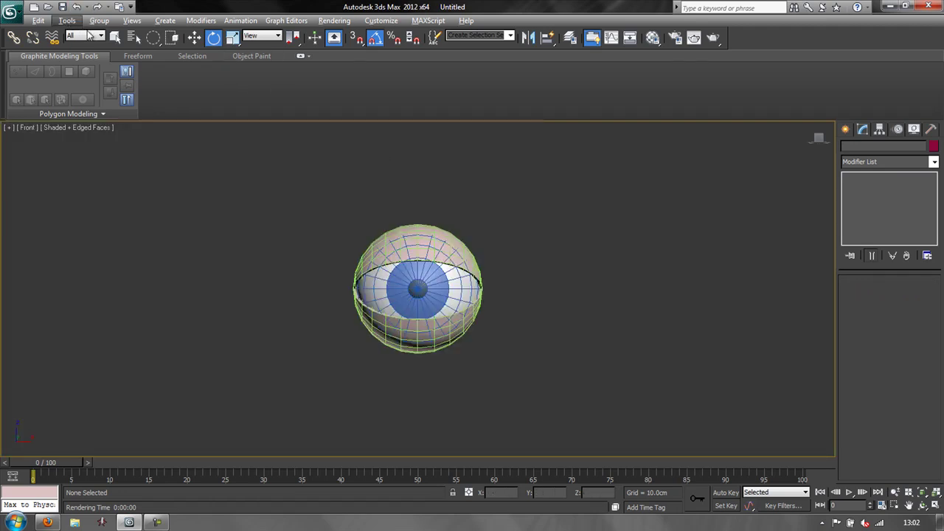
{"action": "left_click", "coordinate": [300, 56]}
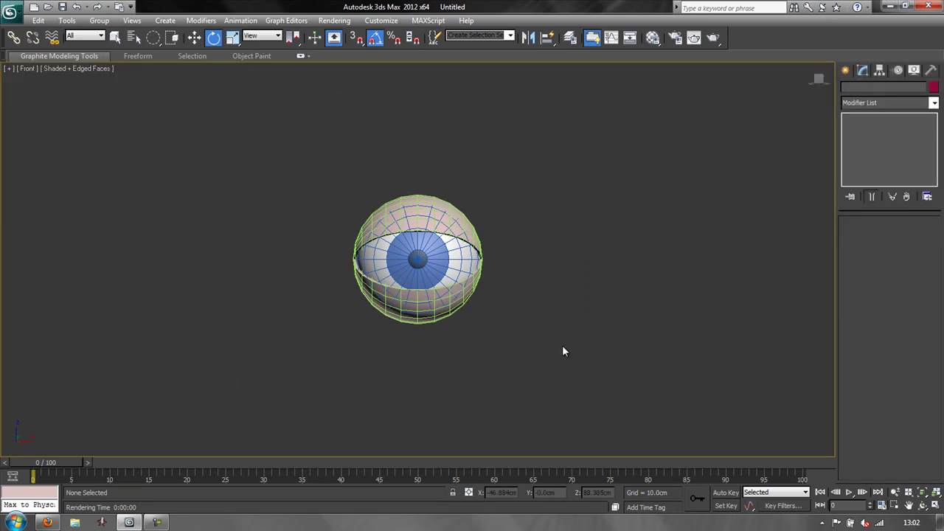
{"action": "scroll", "coordinate": [516, 304], "scroll_direction": "up", "scroll_amount": 2}
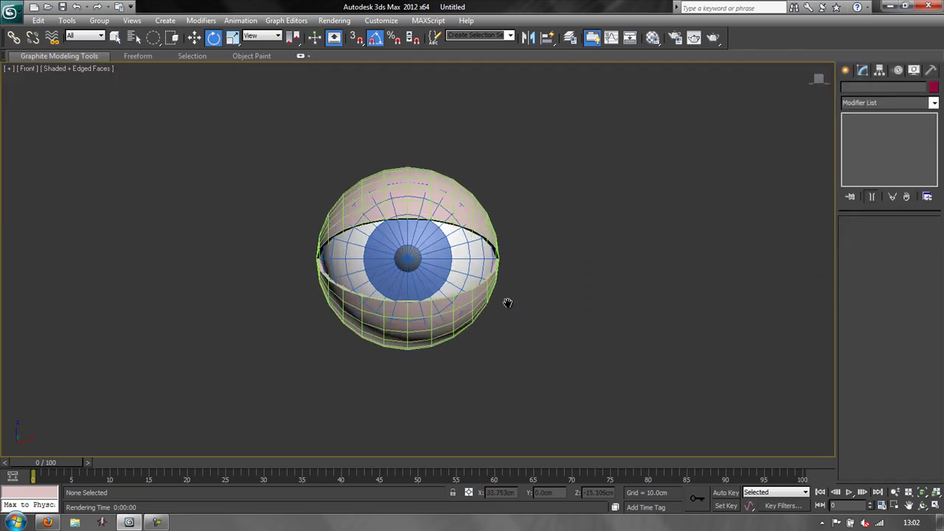
{"action": "middle_click_drag", "start_coordinate": [506, 301], "coordinate": [437, 305]}
{"action": "scroll", "coordinate": [438, 305], "scroll_direction": "up", "scroll_amount": 2}
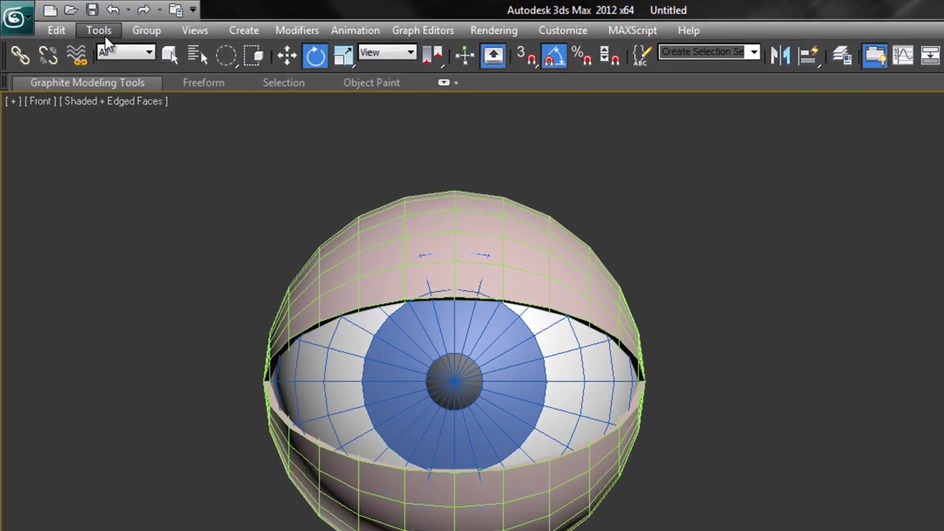
- Open the layer manager, place it clear of the eye, and create a new layer
{"action": "left_click", "coordinate": [105, 35]}
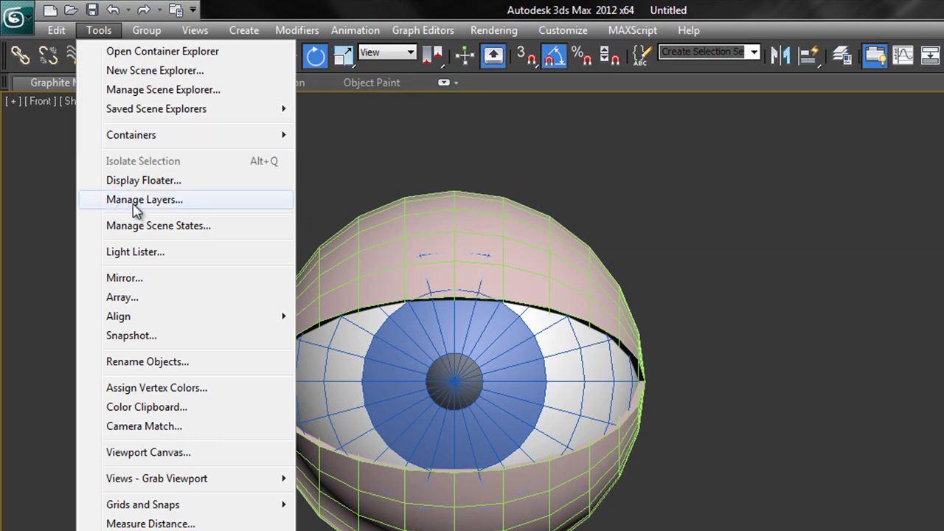
{"action": "key", "text": "Escape"}
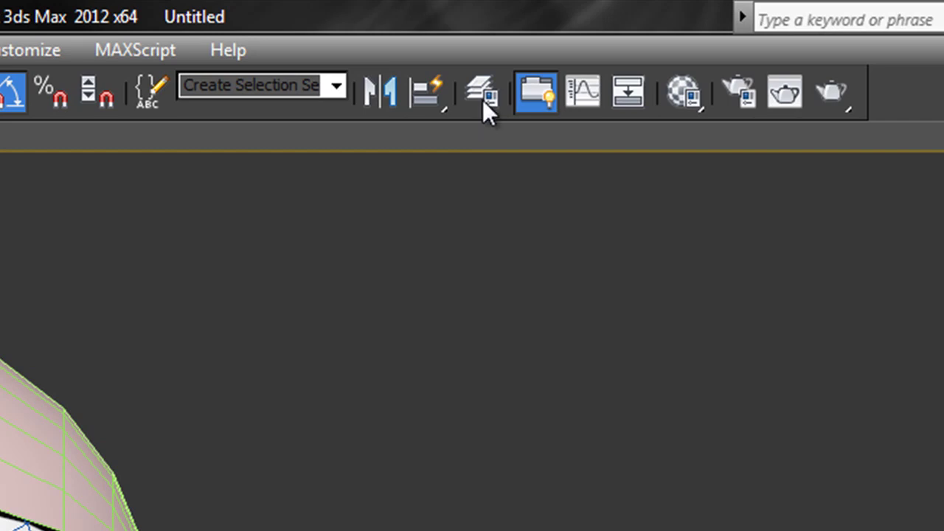
{"action": "left_click", "coordinate": [483, 102]}
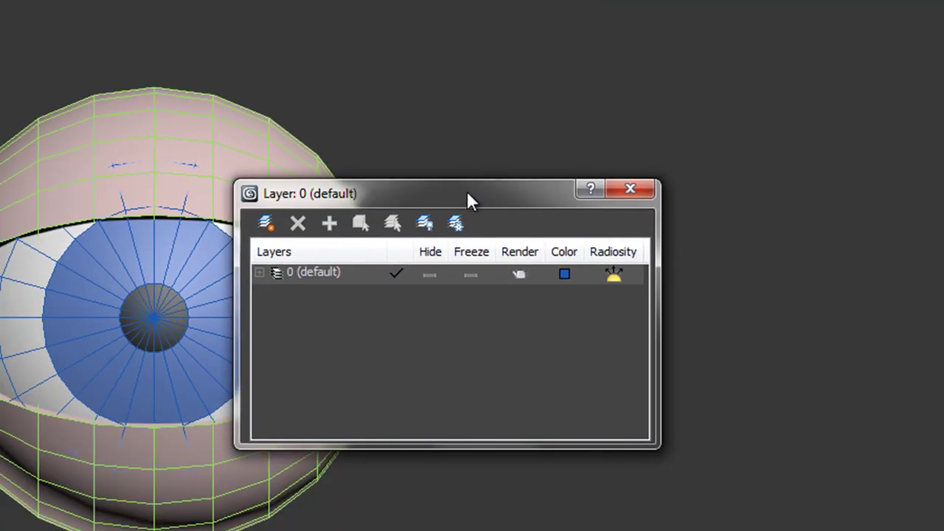
{"action": "left_click_drag", "start_coordinate": [467, 196], "coordinate": [616, 50]}
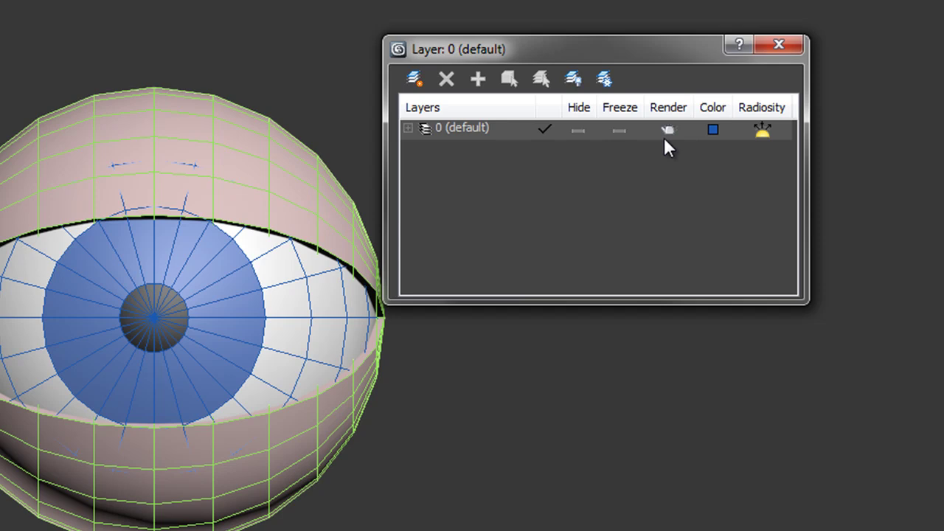
{"action": "left_click", "coordinate": [410, 83]}
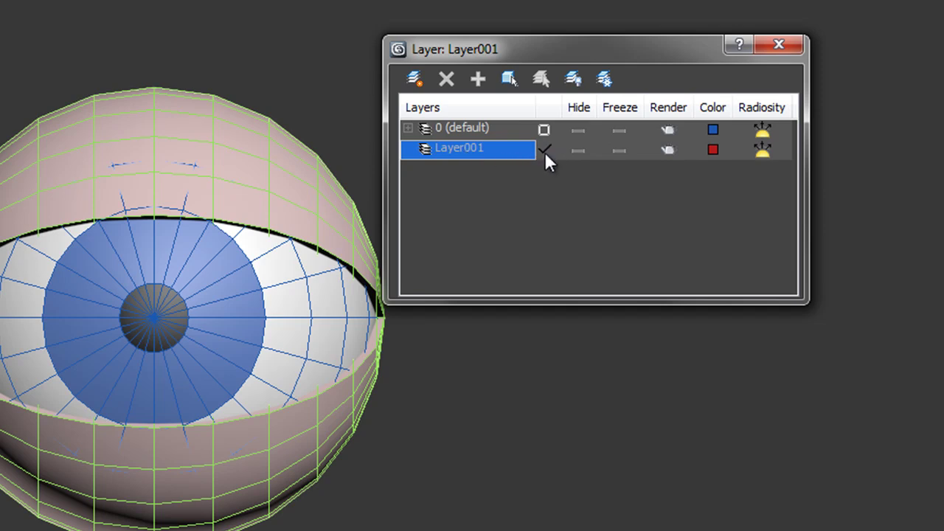
- Make the new layer non-renderable, rename it Controls, and close the layer manager
{"action": "left_click", "coordinate": [667, 150]}
{"action": "left_click", "coordinate": [458, 153]}
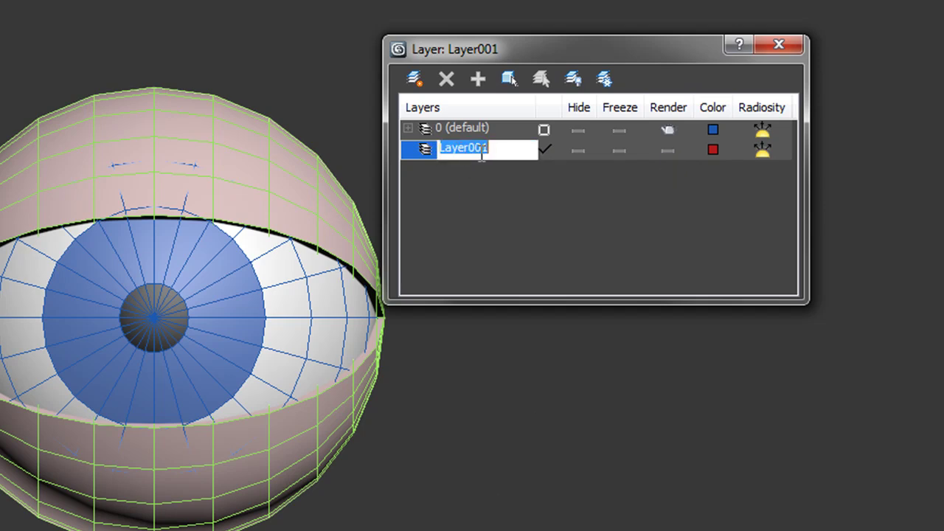
{"action": "key", "text": "BackSpace"}
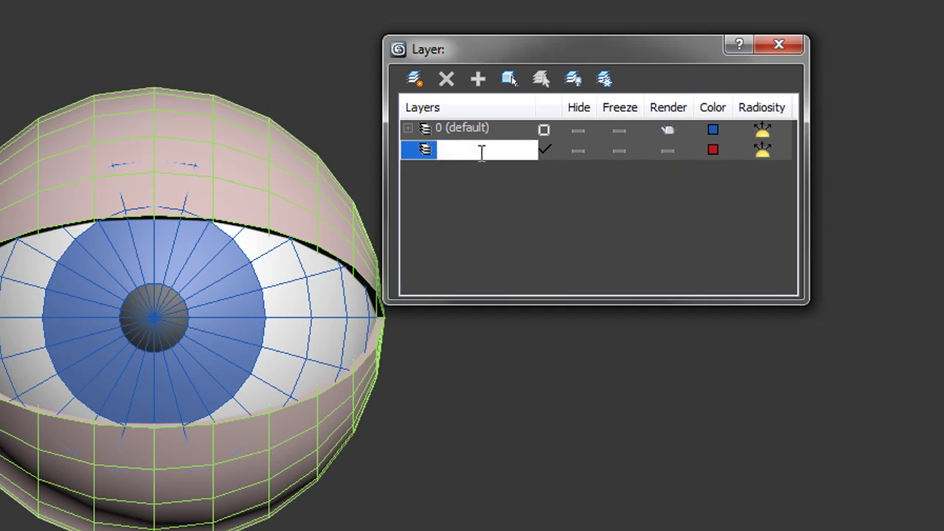
{"action": "type", "text": "Controls"}
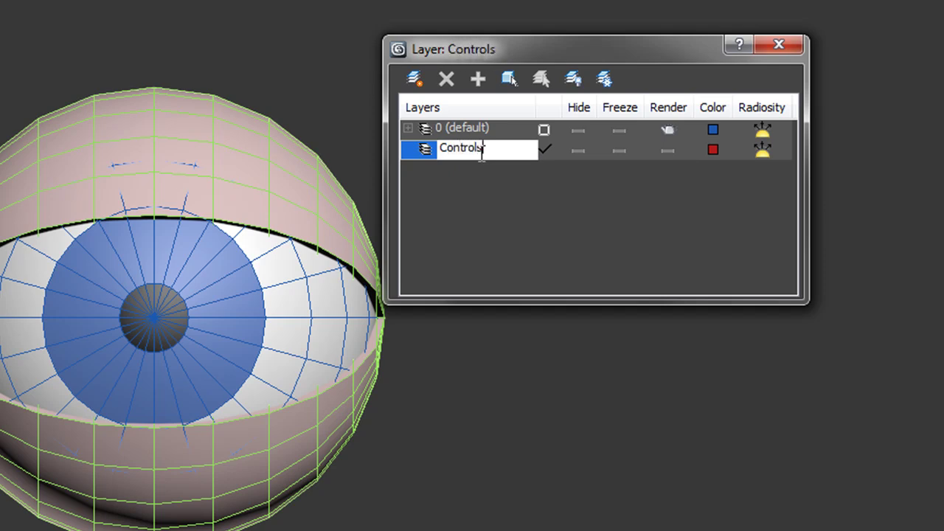
{"action": "key", "text": "Return"}
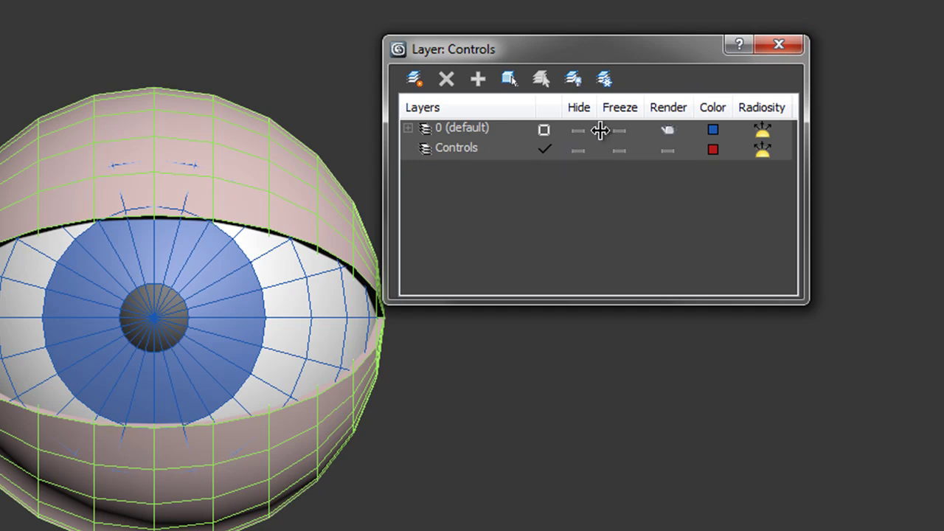
{"action": "left_click", "coordinate": [795, 45]}
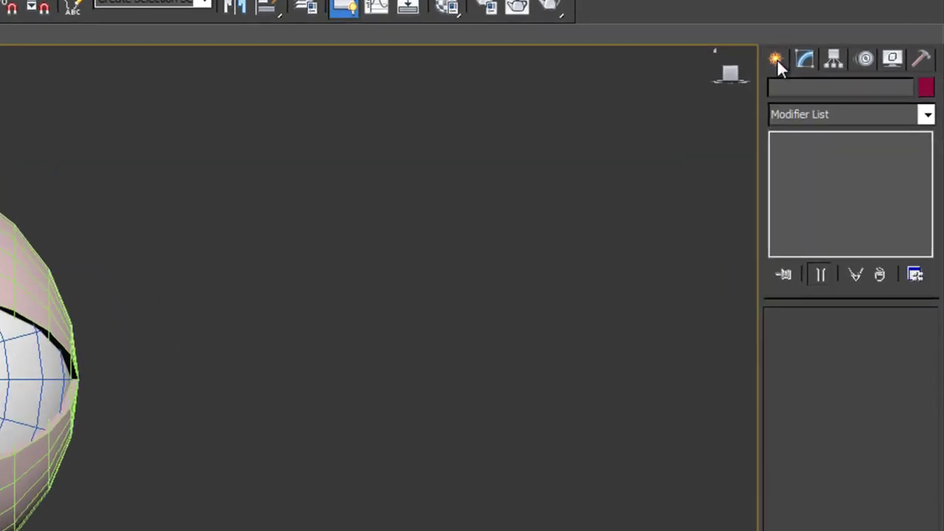
- Show the viewport grid and place a Point helper in the empty space above and to the right of the eye
{"action": "left_click", "coordinate": [776, 59]}
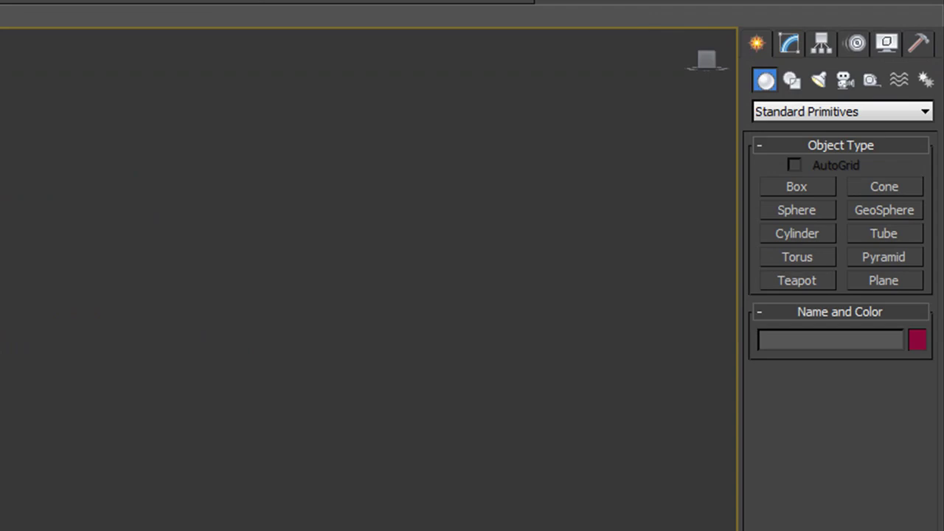
{"action": "left_click", "coordinate": [871, 79]}
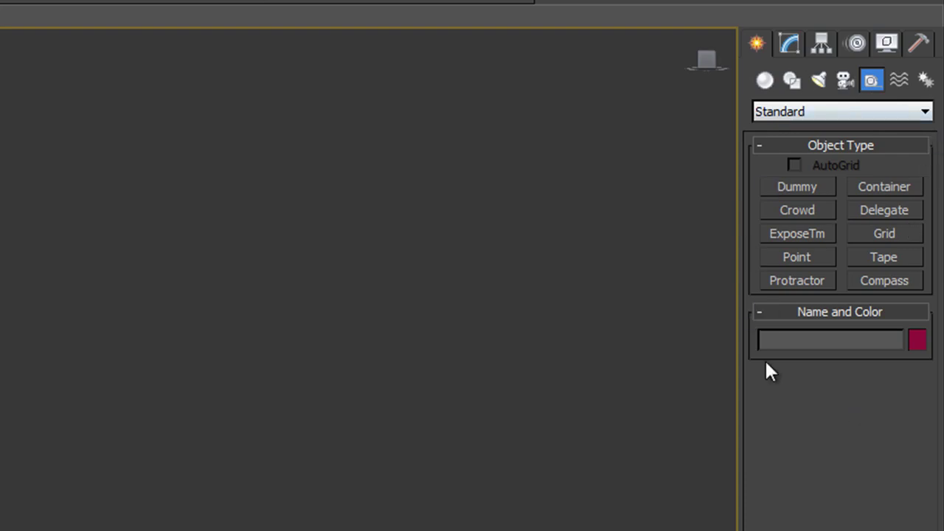
{"action": "left_click", "coordinate": [800, 258]}
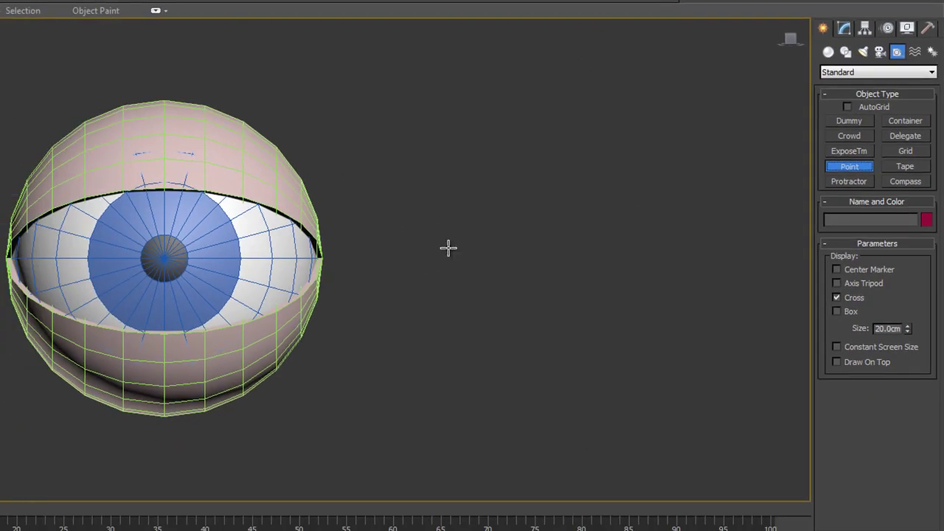
{"action": "key", "text": "g"}
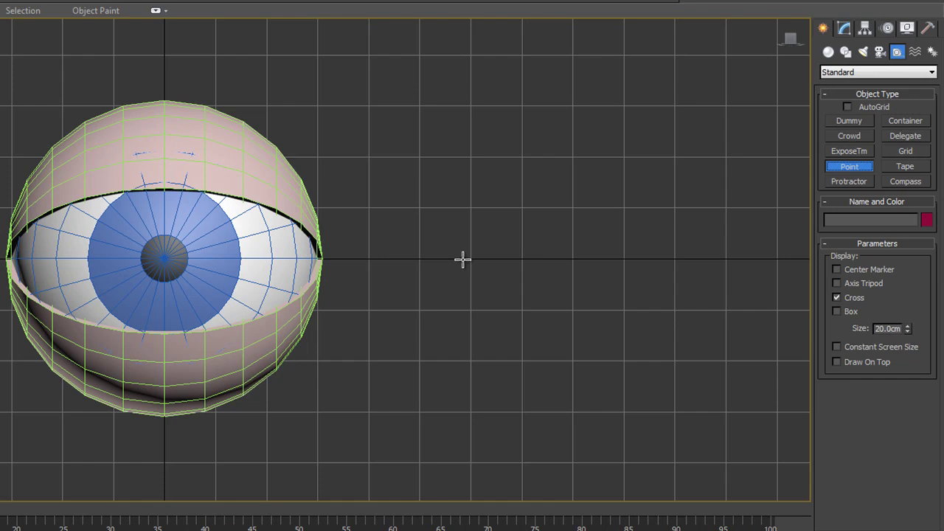
{"action": "key", "text": "g"}
{"action": "key", "text": "g"}
{"action": "left_click", "coordinate": [574, 137]}
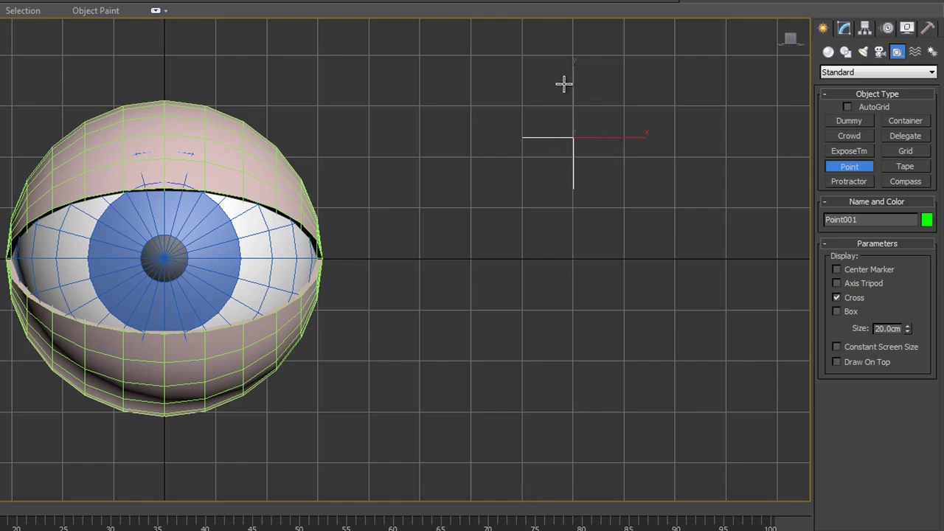
{"action": "key", "text": "e"}
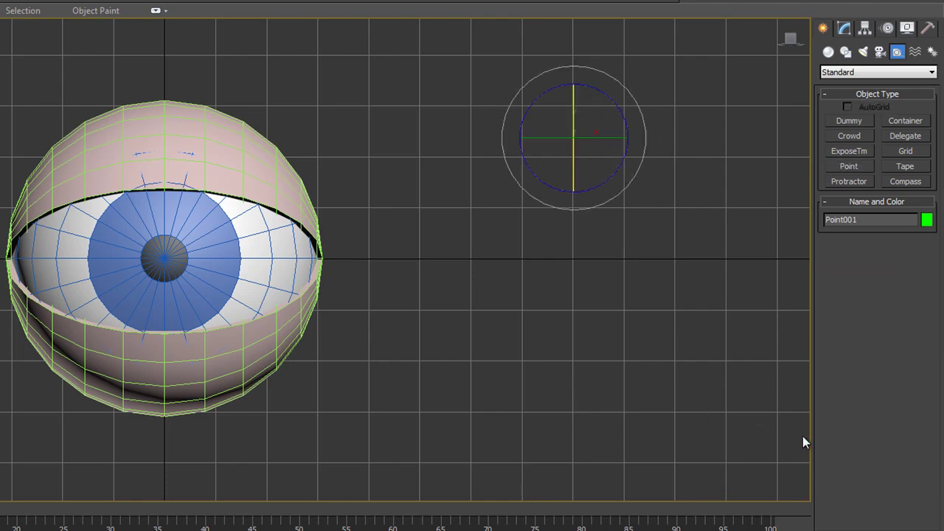
{"action": "key", "text": "w"}
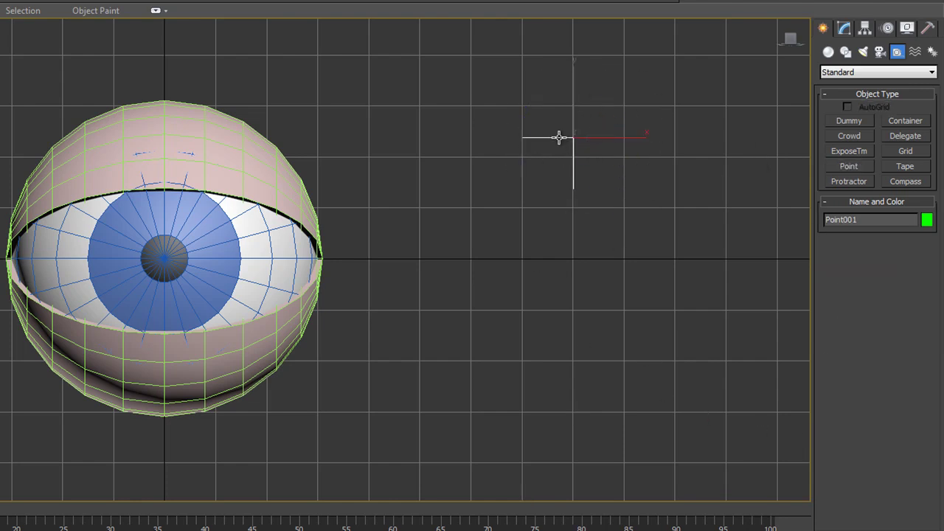
- Enlarge the point helper to 46 cm and preview its box display, leaving only the cross enabled
{"action": "left_click", "coordinate": [844, 28]}
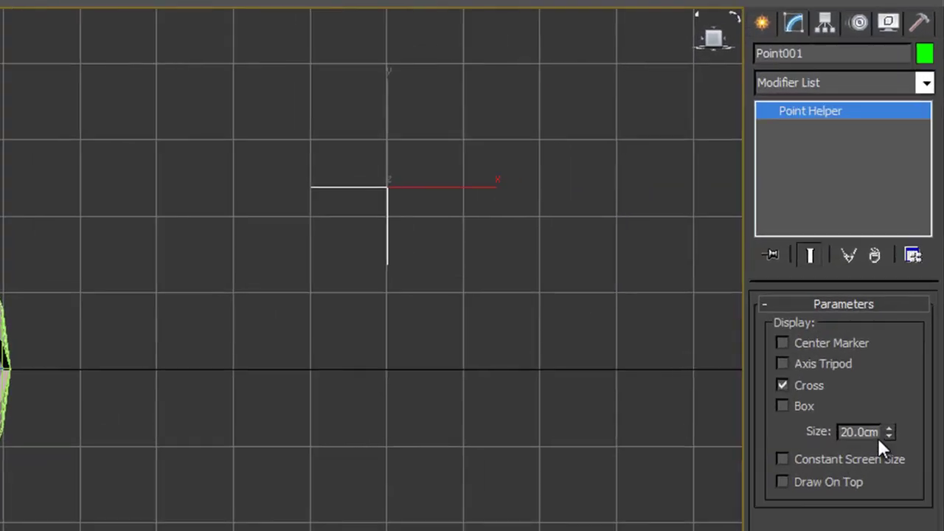
{"action": "left_click_drag", "start_coordinate": [901, 303], "coordinate": [901, 306]}
{"action": "left_click_drag", "start_coordinate": [889, 448], "coordinate": [839, 415]}
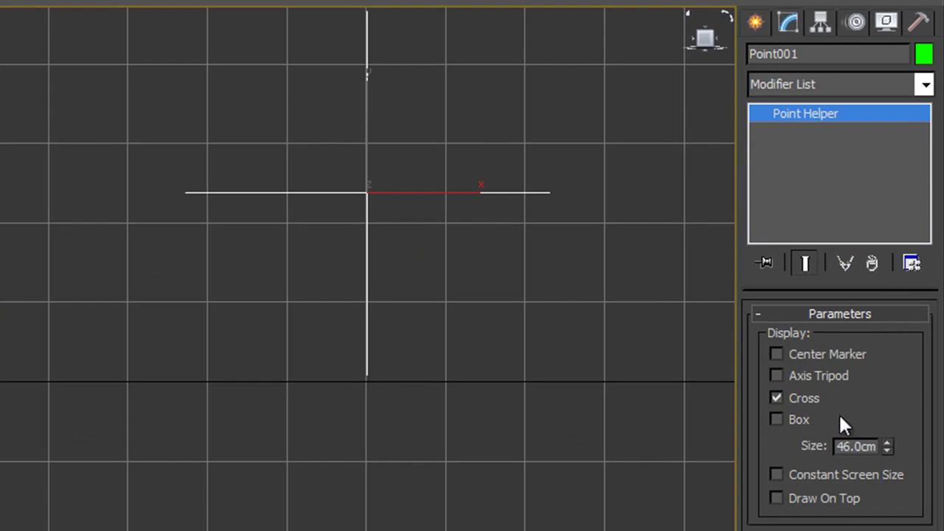
{"action": "left_click", "coordinate": [776, 420]}
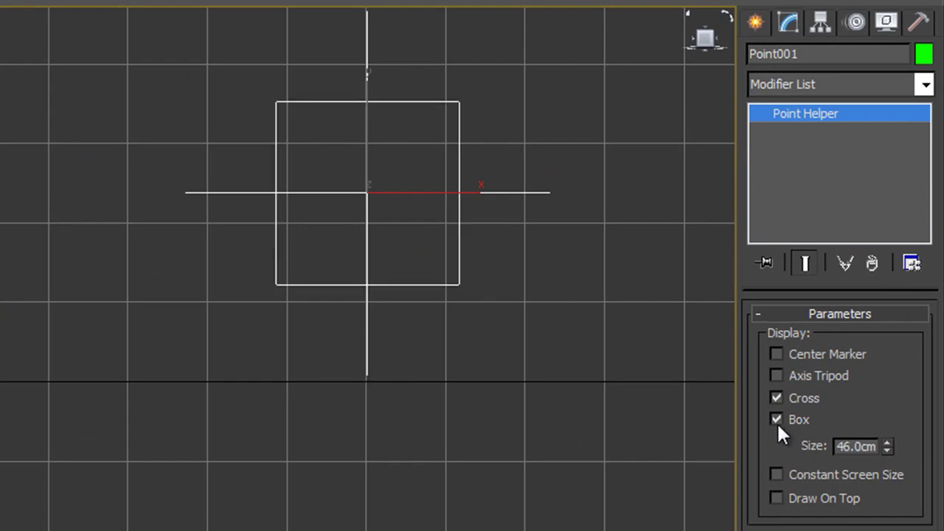
{"action": "left_click", "coordinate": [776, 419]}
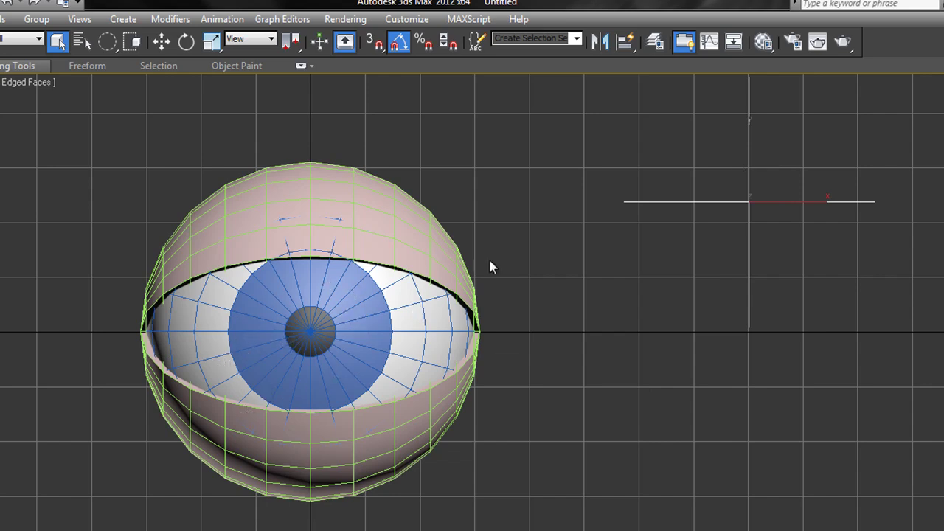
- Align the point helper's center to the eyeball's center in X, Y and Z, and enlarge it to 78.2 cm
{"action": "key", "text": "w"}
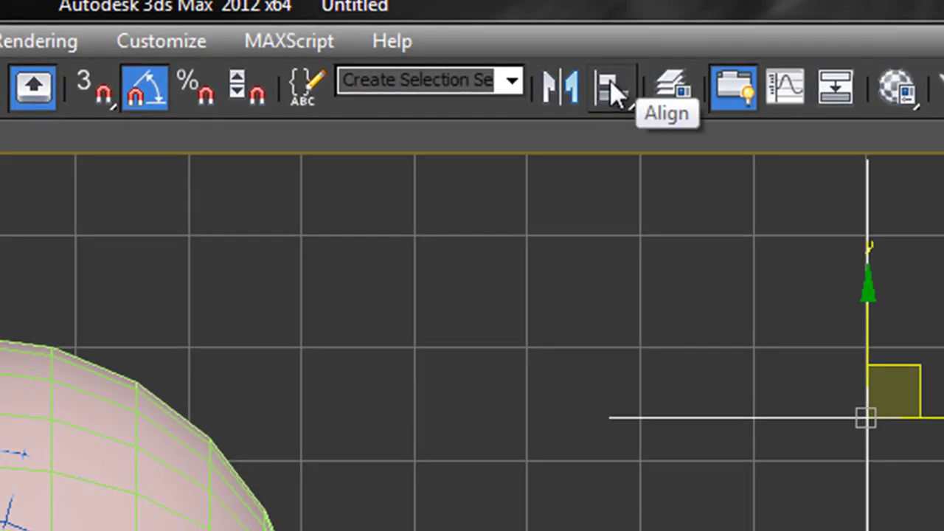
{"action": "left_click", "coordinate": [611, 87]}
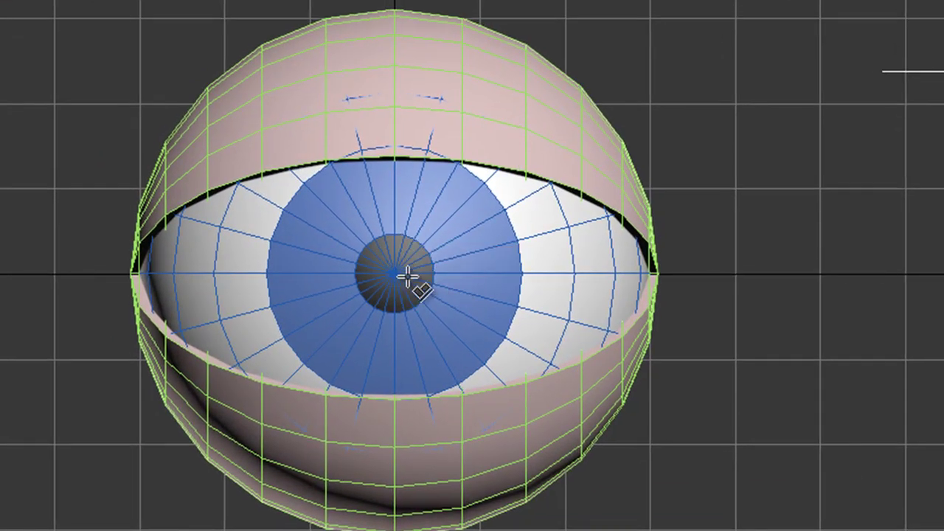
{"action": "left_click", "coordinate": [405, 274]}
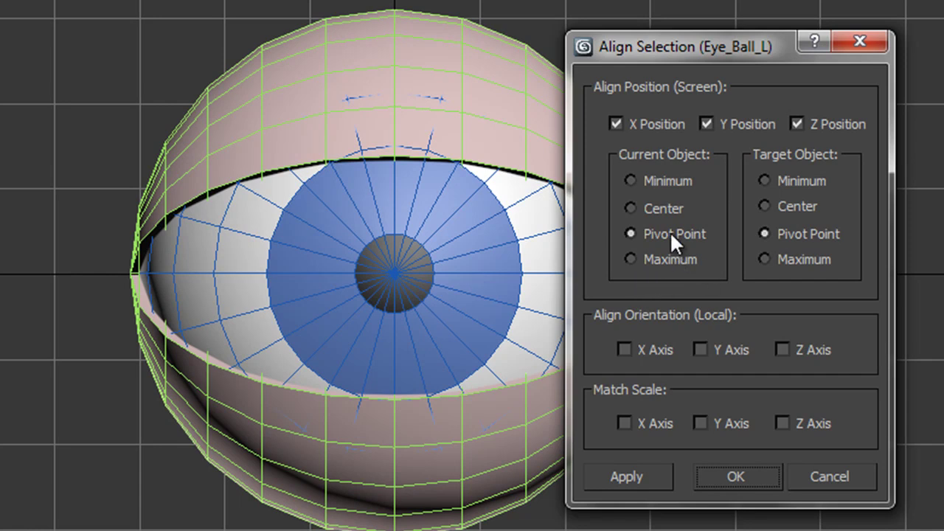
{"action": "left_click", "coordinate": [628, 205]}
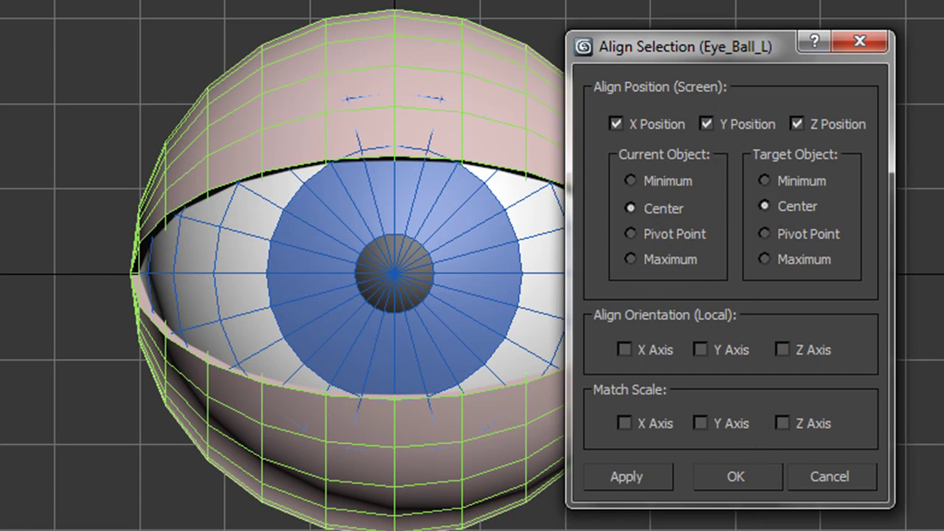
{"action": "left_click", "coordinate": [646, 477]}
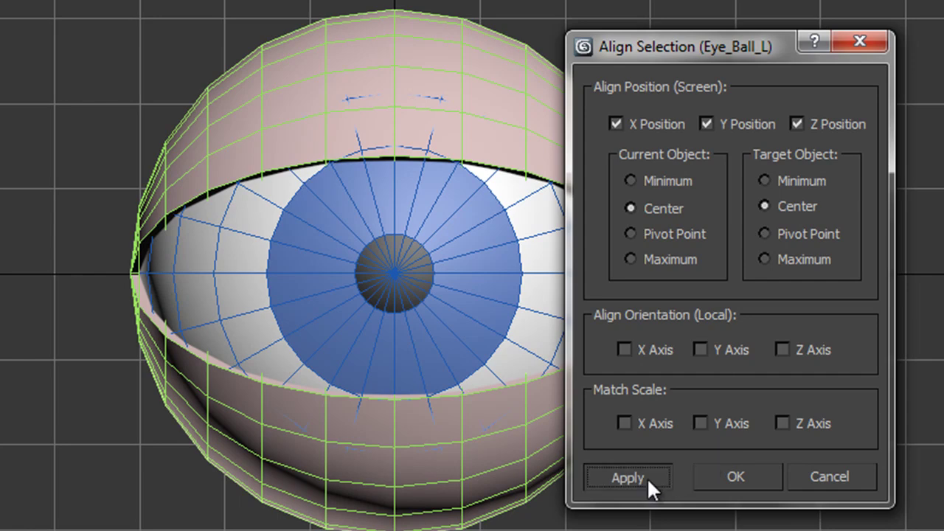
{"action": "left_click", "coordinate": [739, 481]}
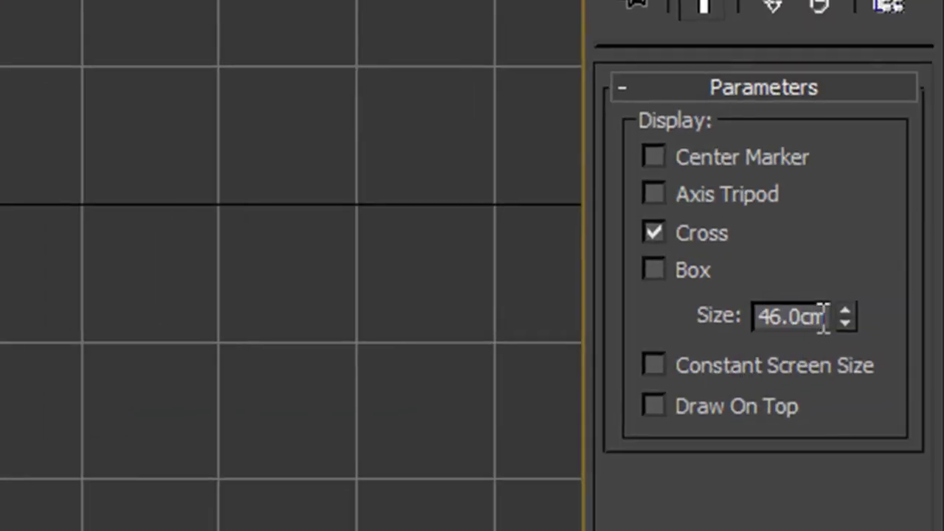
{"action": "left_click_drag", "start_coordinate": [845, 311], "coordinate": [878, 193]}
{"action": "left_click_drag", "start_coordinate": [921, 240], "coordinate": [921, 232]}
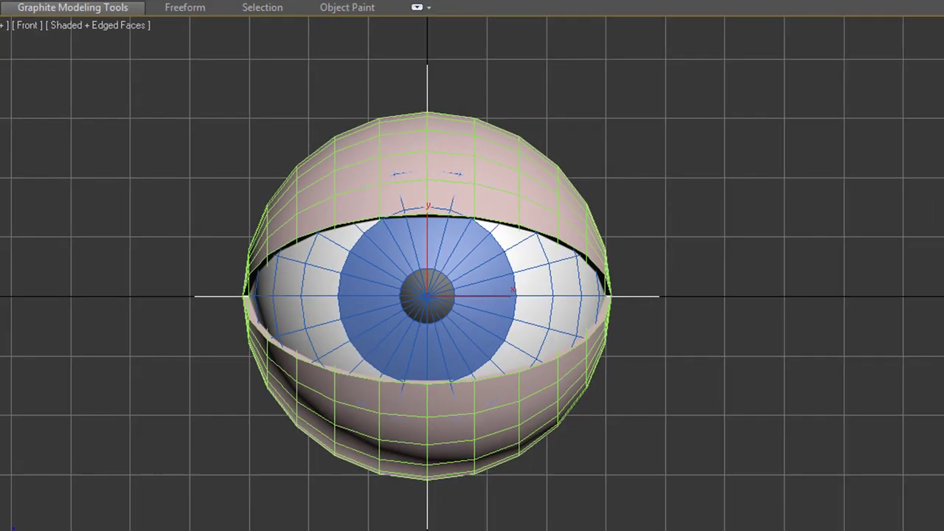
- Link the eyeball to the point helper as its child and leave the linking mode
{"action": "left_click", "coordinate": [486, 322]}
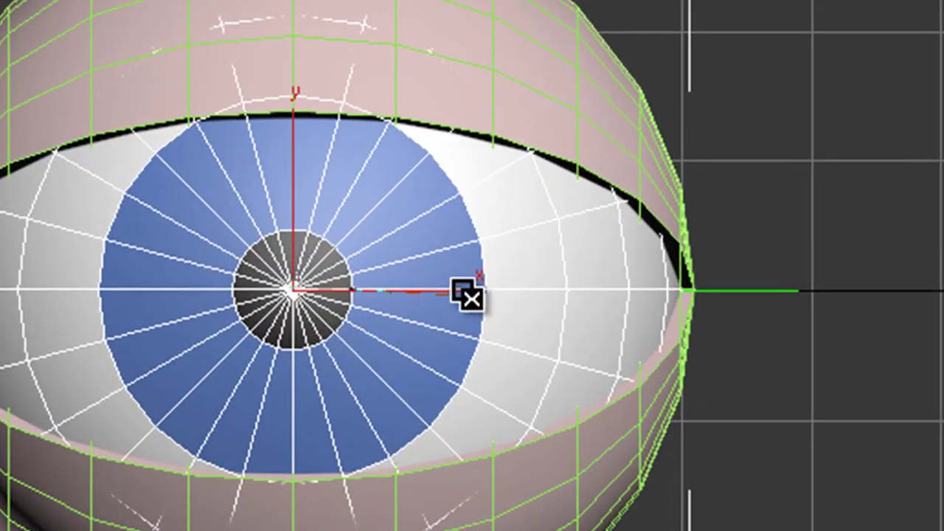
{"action": "left_click_drag", "start_coordinate": [461, 289], "coordinate": [772, 287]}
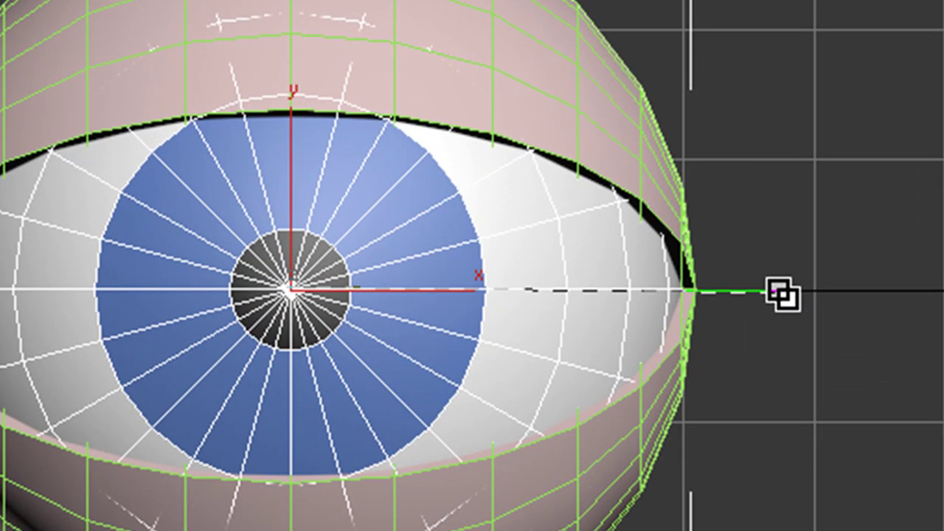
{"action": "left_click_drag", "start_coordinate": [773, 287], "coordinate": [773, 288]}
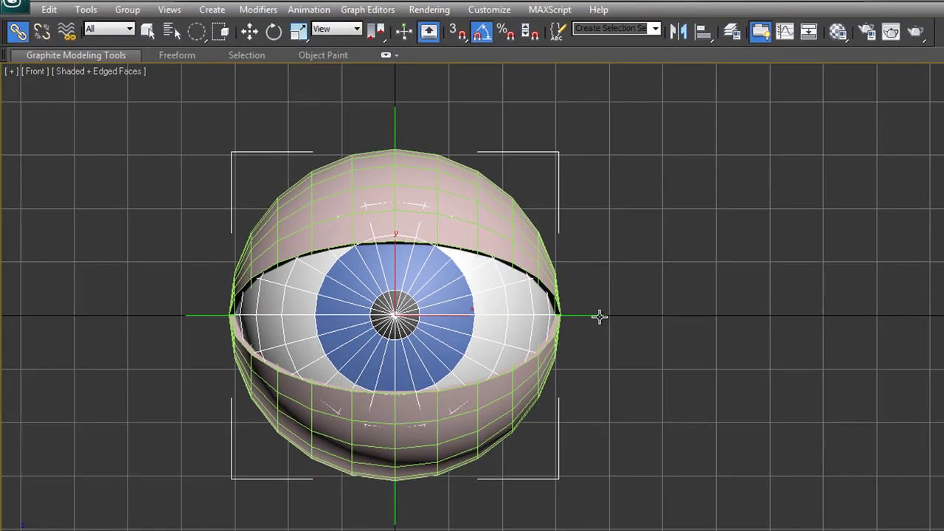
{"action": "left_click", "coordinate": [148, 31]}
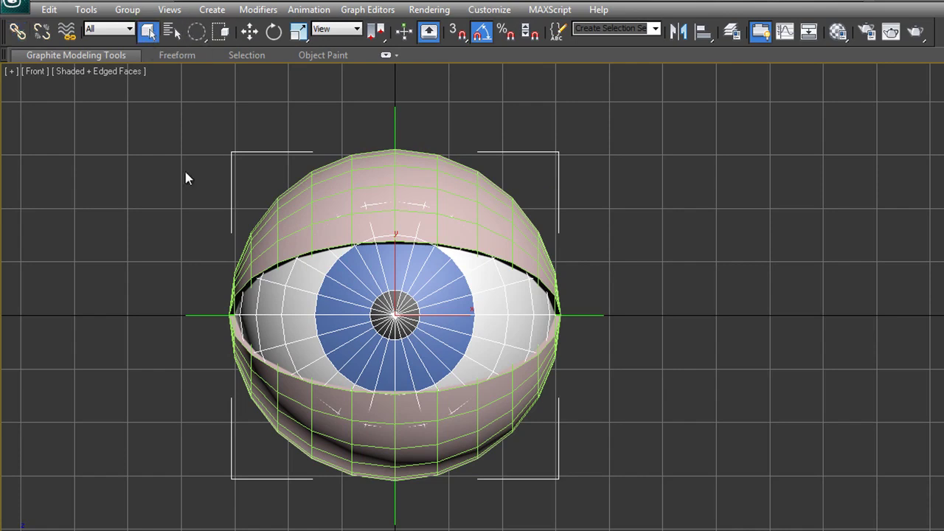
- Select the point helper and try rotating it to check that the eyeball follows
{"action": "left_click", "coordinate": [592, 315]}
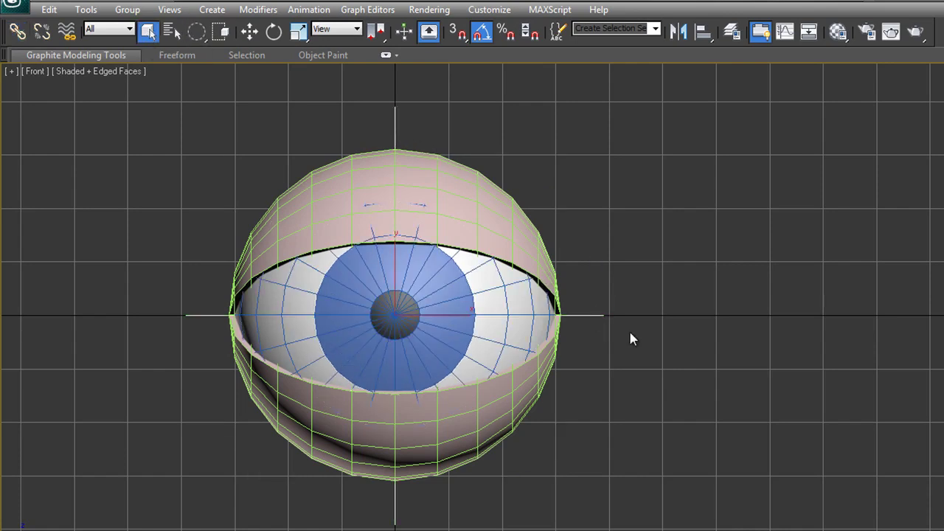
{"action": "left_click", "coordinate": [272, 32]}
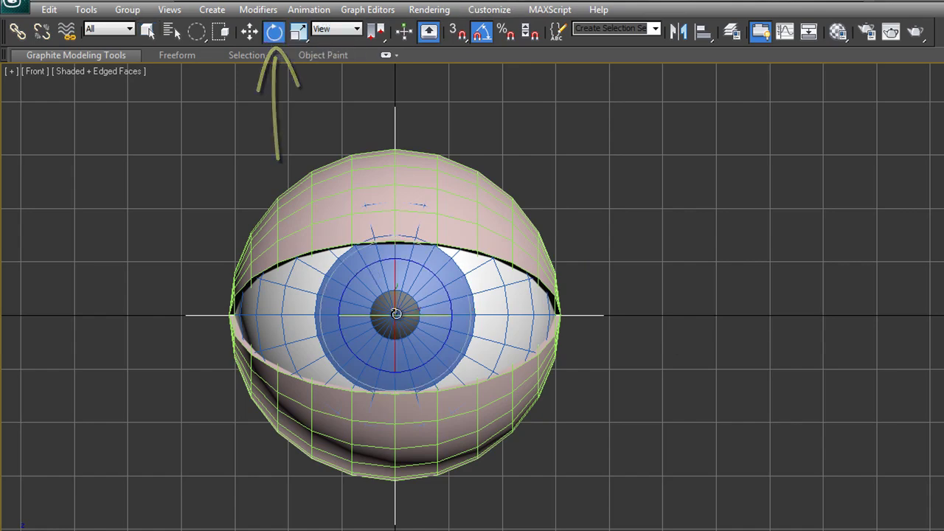
{"action": "left_click_drag", "start_coordinate": [422, 336], "coordinate": [379, 326]}
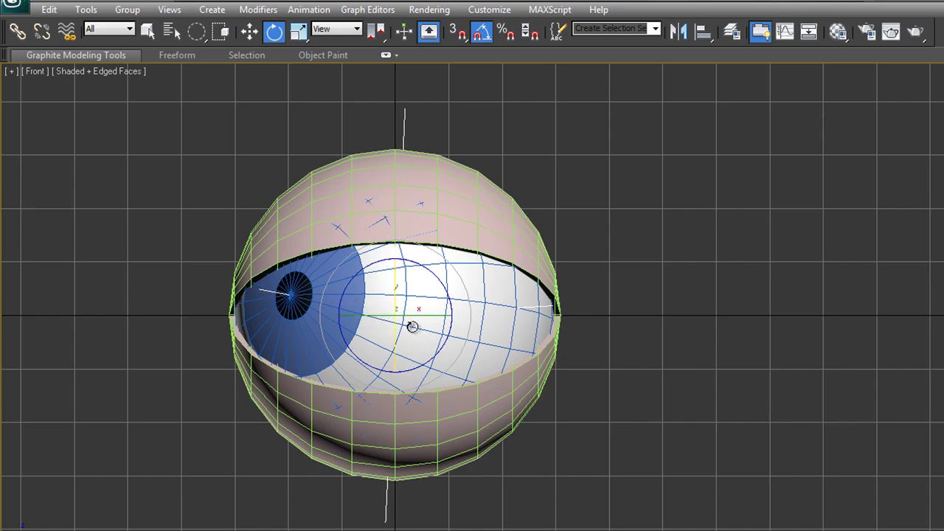
{"action": "left_click_drag", "start_coordinate": [413, 326], "coordinate": [429, 357]}
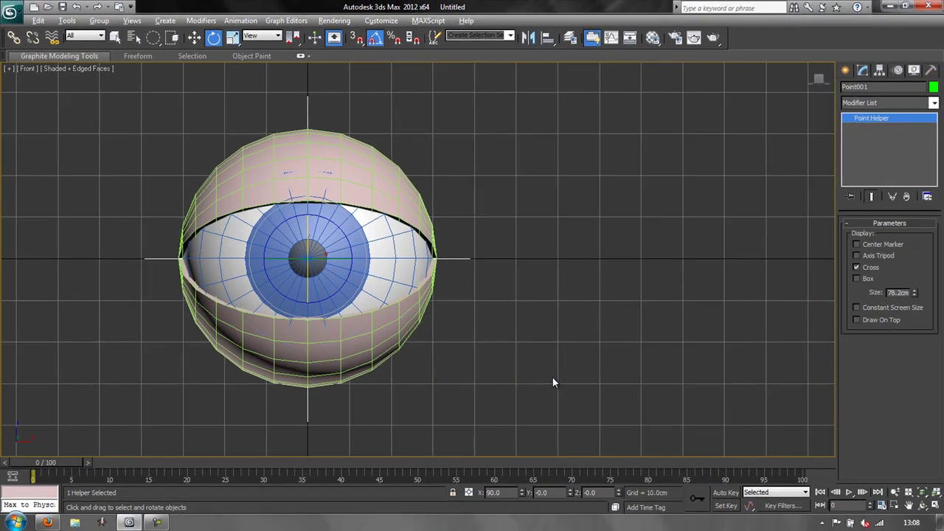
- Switch from the front view to a maximized left view in wireframe display
{"action": "key", "text": "alt+w"}
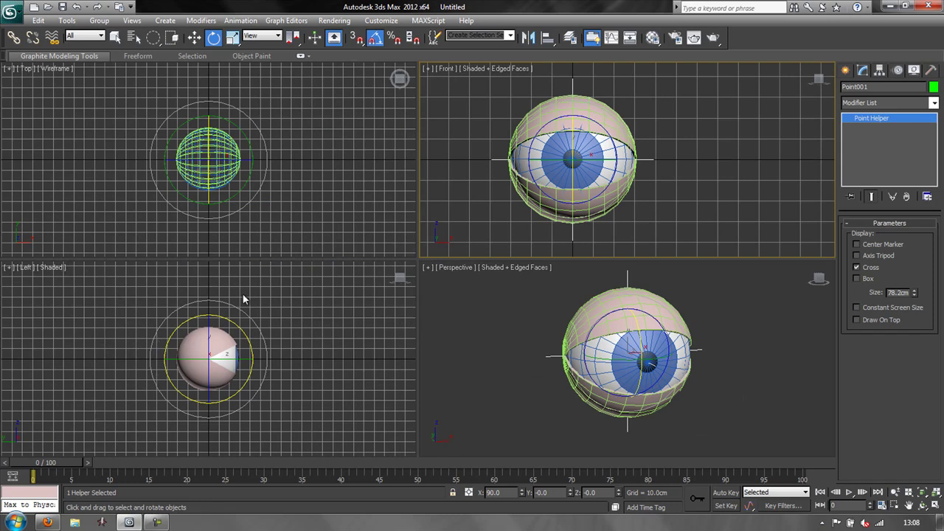
{"action": "right_click", "coordinate": [307, 334]}
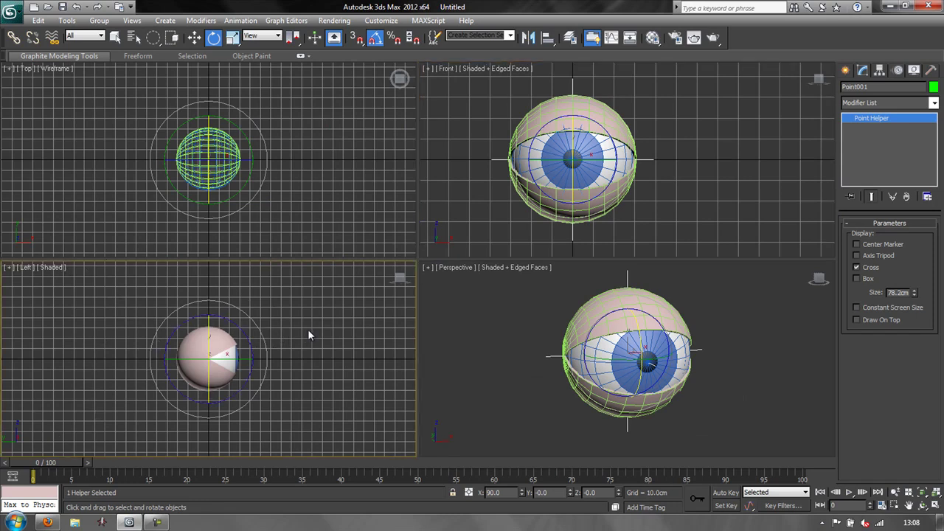
{"action": "key", "text": "alt+w"}
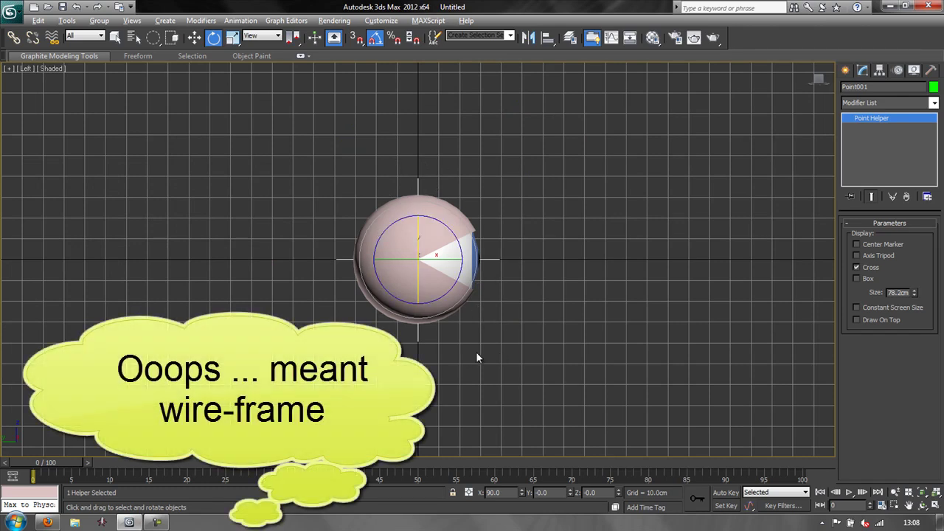
{"action": "key", "text": "F3"}
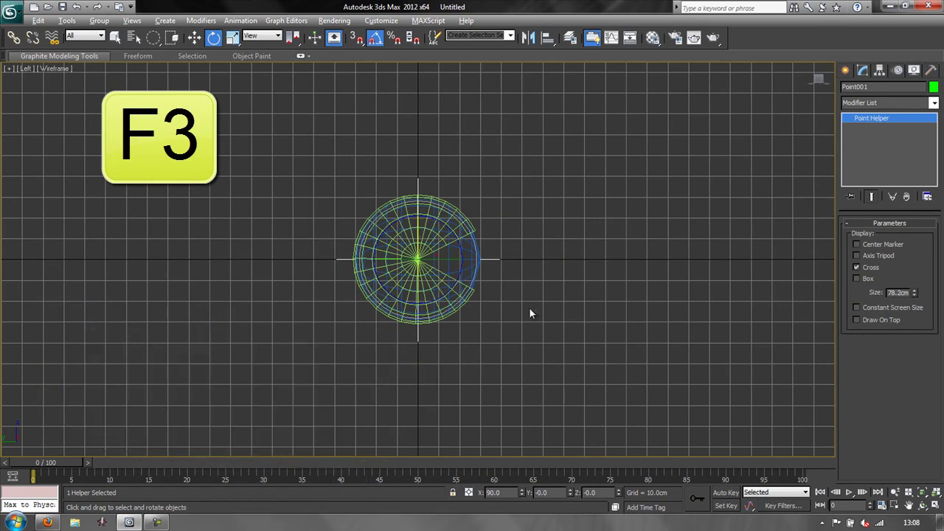
- Copy the point helper straight out in front of the eye, about 190 cm away, as one copy named CNT_EYE_L
{"action": "scroll", "coordinate": [530, 307], "scroll_direction": "up", "scroll_amount": 2}
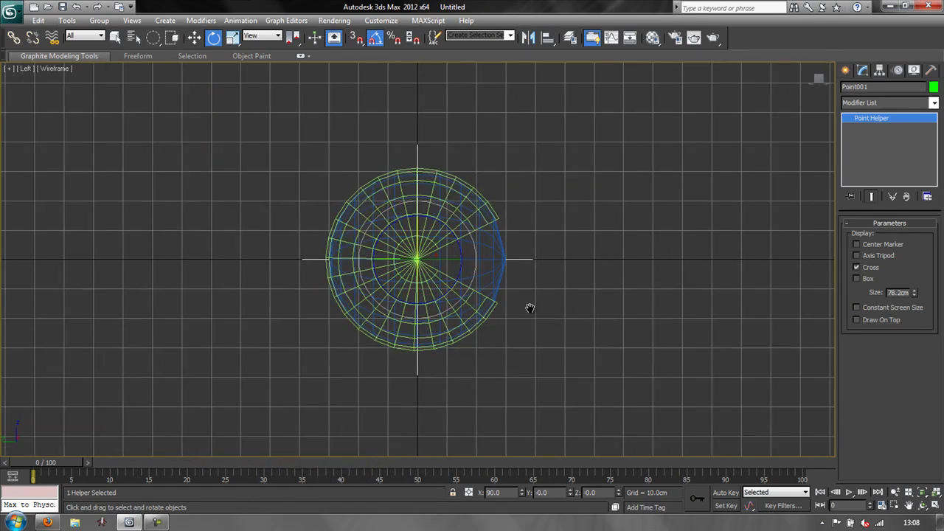
{"action": "middle_click_drag", "start_coordinate": [530, 307], "coordinate": [257, 306]}
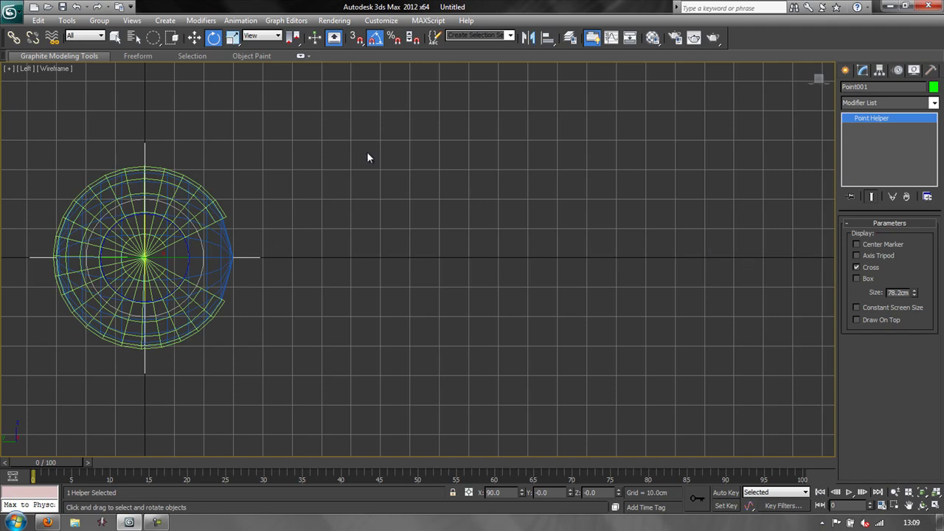
{"action": "left_click", "coordinate": [195, 38]}
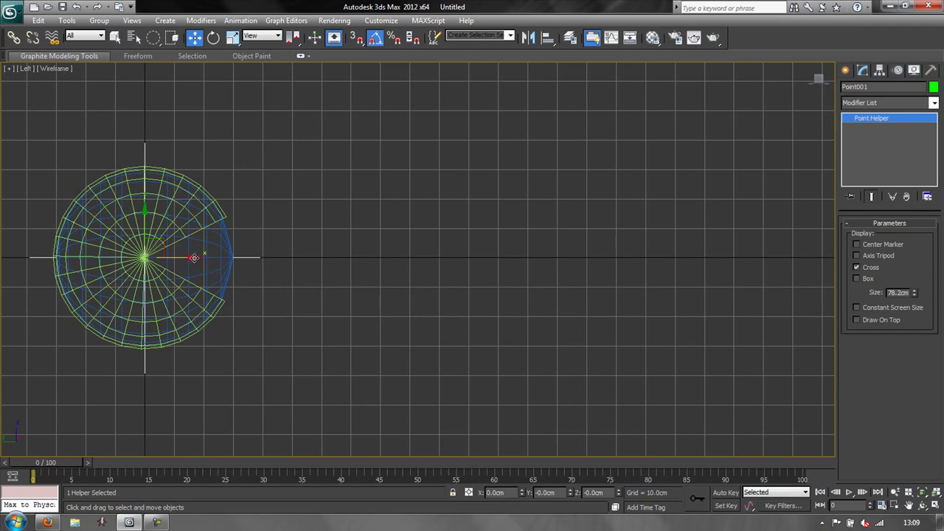
{"action": "left_click_drag", "start_coordinate": [194, 258], "coordinate": [755, 264], "text": "shift"}
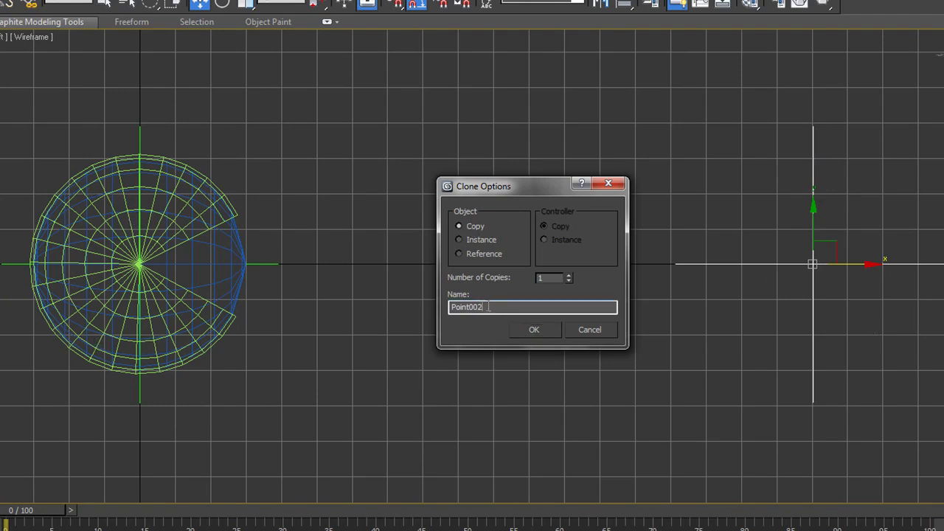
{"action": "left_click_drag", "start_coordinate": [489, 304], "coordinate": [441, 306]}
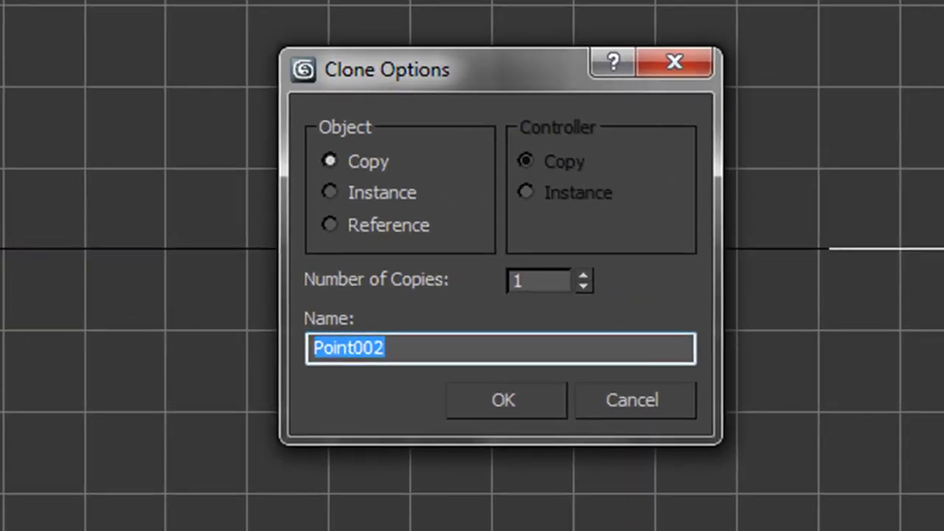
{"action": "type", "text": "CNT"}
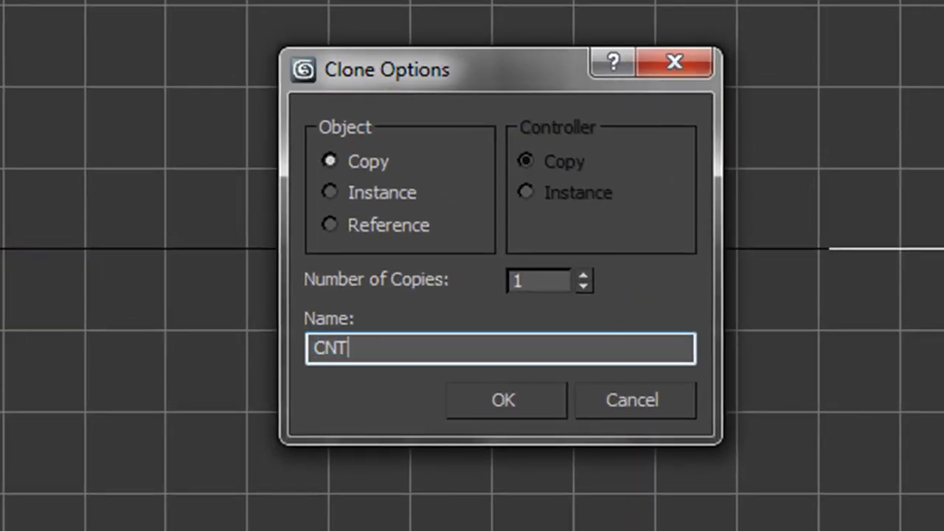
{"action": "type", "text": "_EYE"}
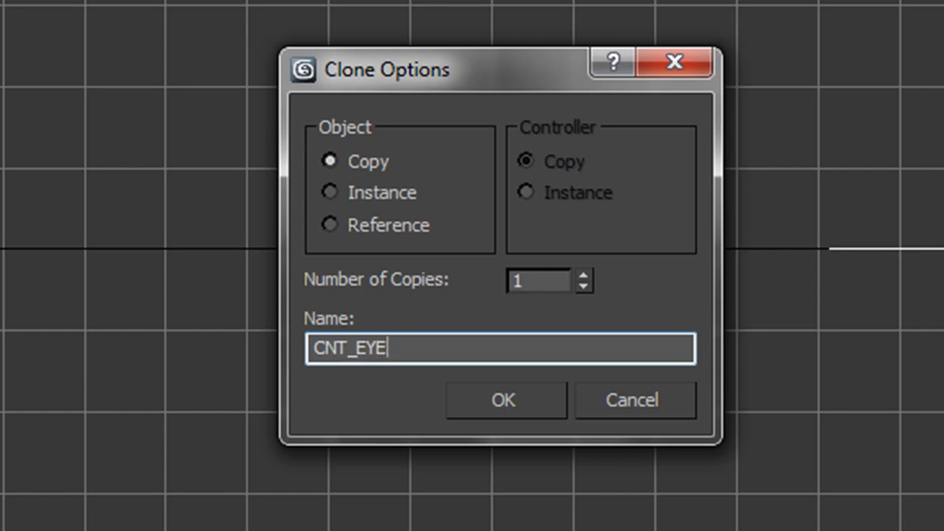
{"action": "type", "text": "_L"}
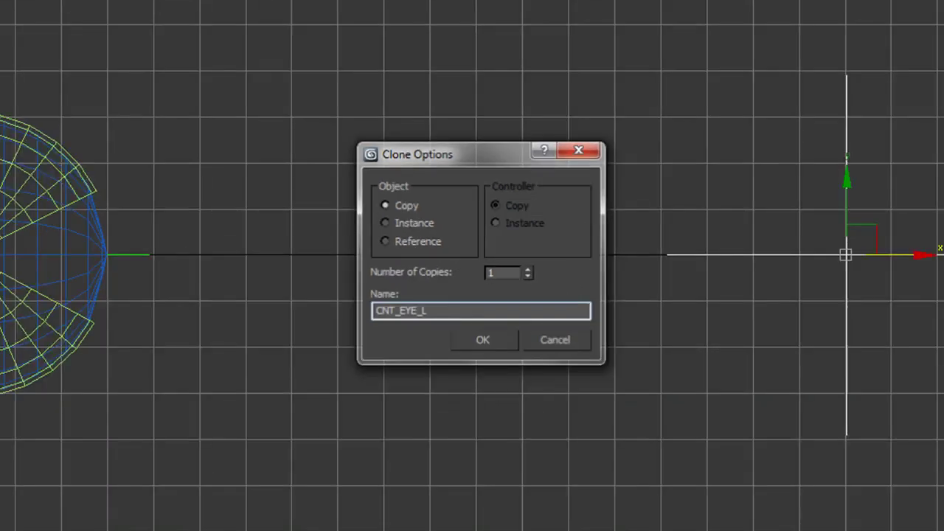
{"action": "left_click", "coordinate": [506, 398]}
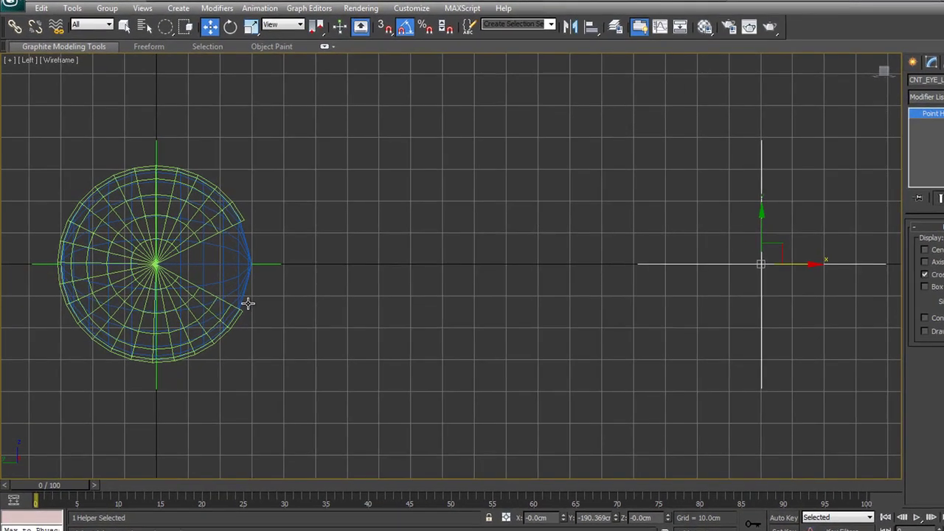
- Give the eye's point helper a LookAt constraint with CNT_EYE_L as its target
{"action": "left_click", "coordinate": [839, 183]}
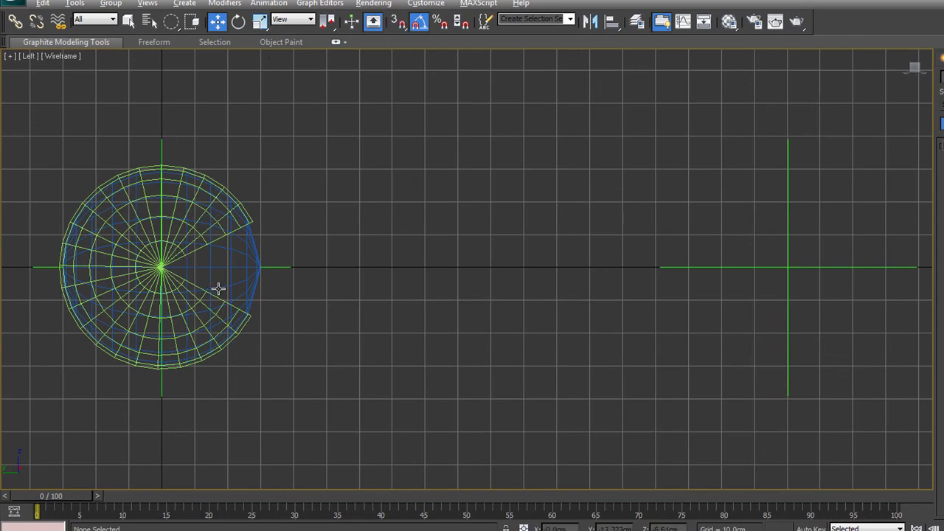
{"action": "key", "text": "alt+w"}
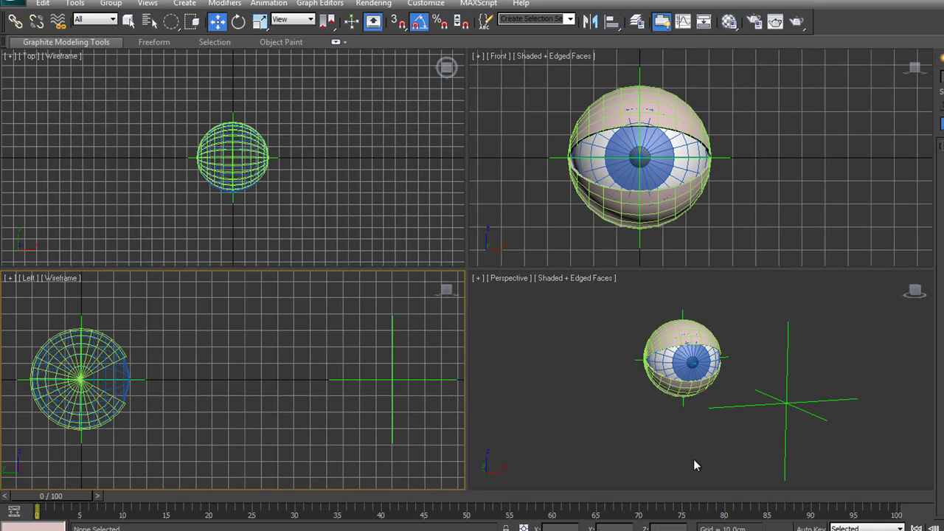
{"action": "left_click", "coordinate": [588, 373]}
{"action": "key", "text": "alt+w"}
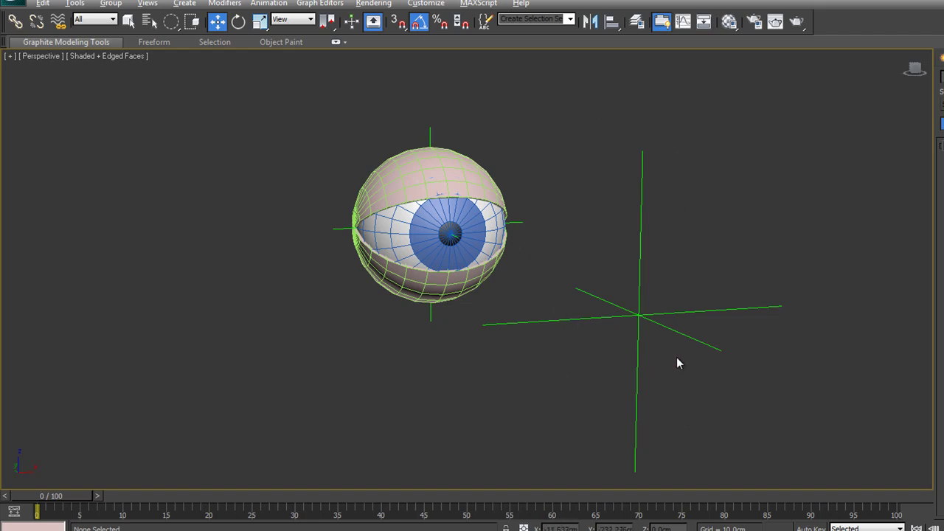
{"action": "left_click", "coordinate": [429, 132]}
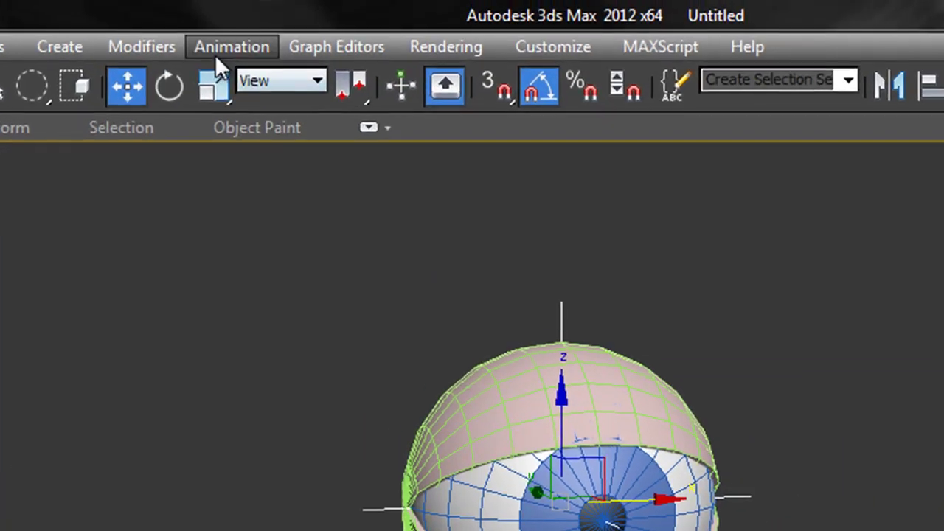
{"action": "left_click", "coordinate": [228, 55]}
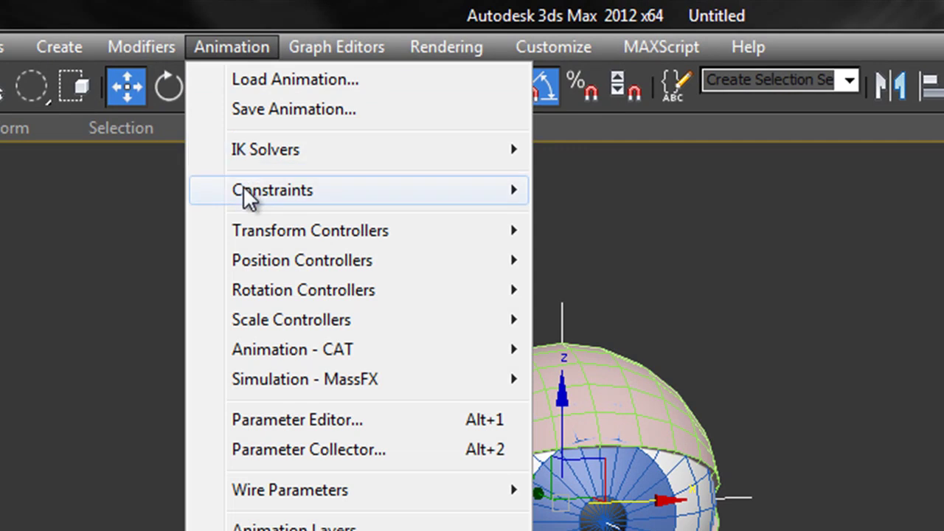
{"action": "mouse_move", "coordinate": [246, 191]}
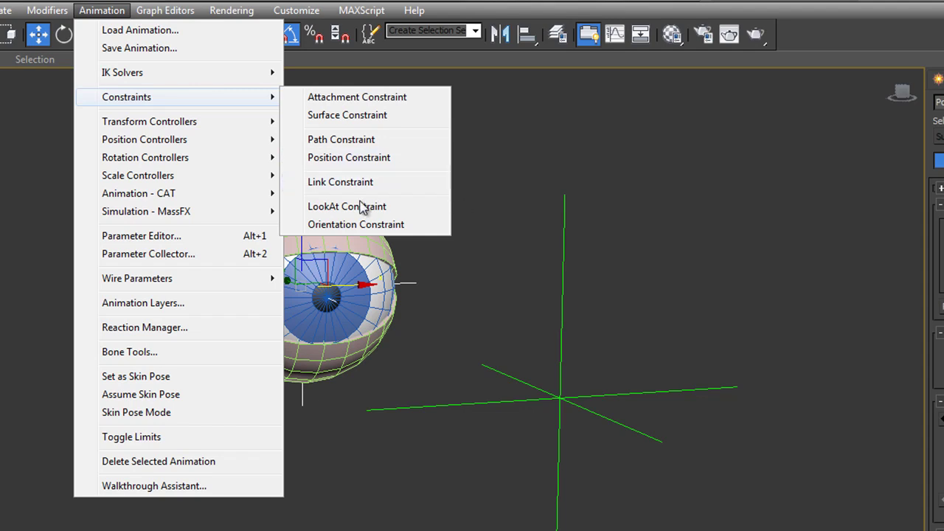
{"action": "left_click", "coordinate": [351, 209]}
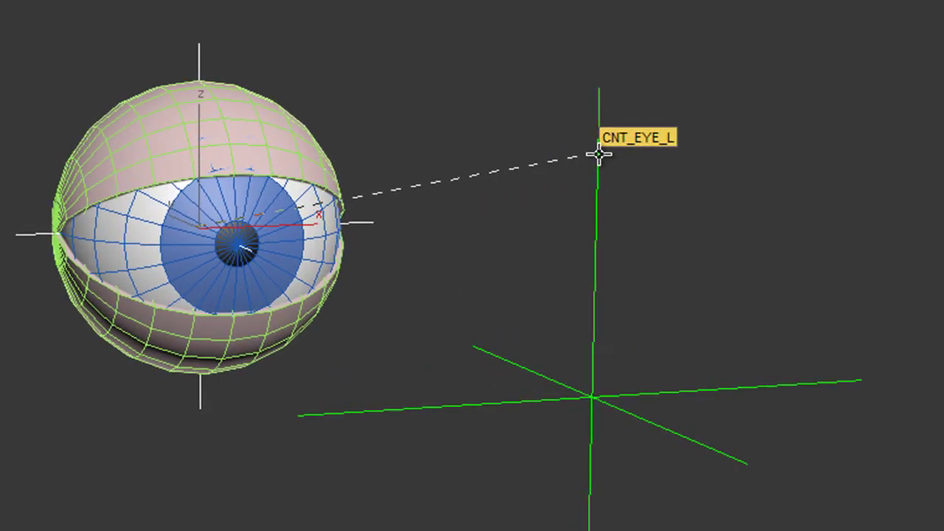
{"action": "left_click", "coordinate": [598, 152]}
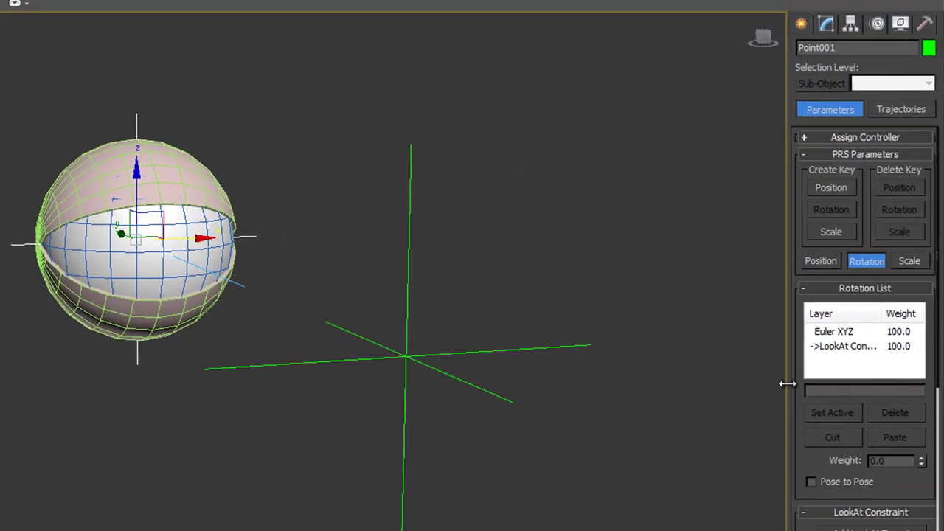
- Widen the command area to two columns and enable Keep Initial Offset on the LookAt constraint
{"action": "left_click_drag", "start_coordinate": [788, 384], "coordinate": [727, 382]}
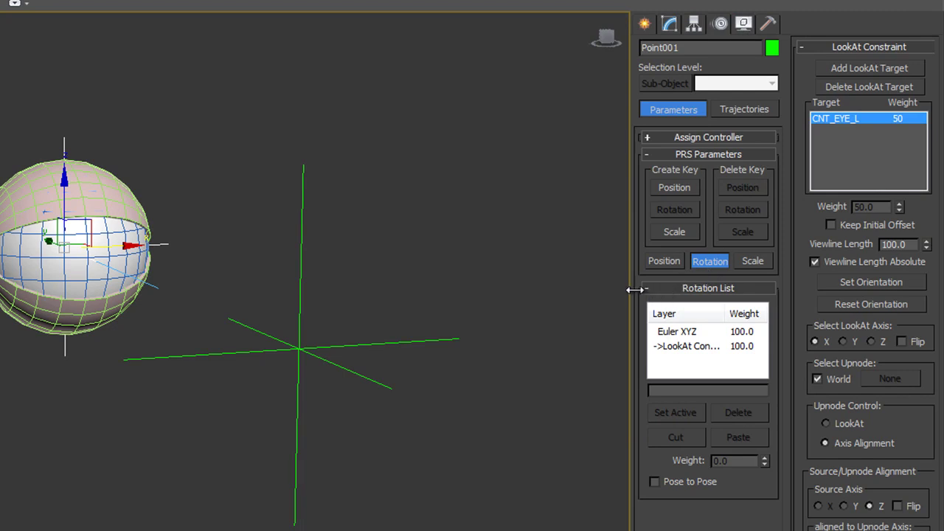
{"action": "left_click_drag", "start_coordinate": [634, 290], "coordinate": [816, 305]}
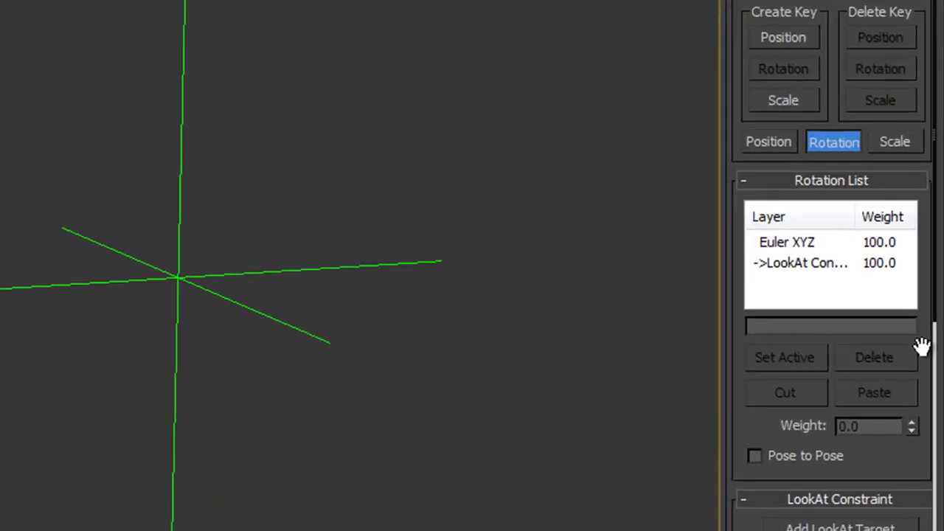
{"action": "left_click_drag", "start_coordinate": [921, 317], "coordinate": [883, 0]}
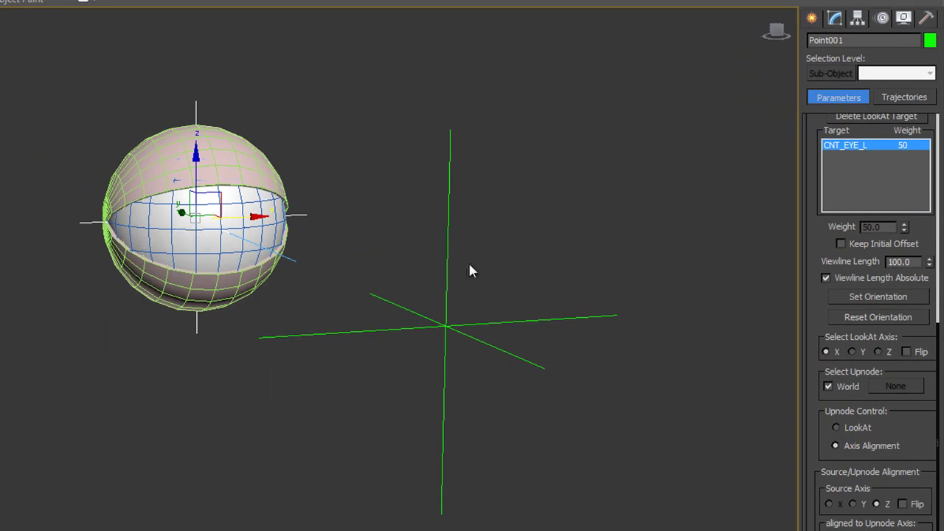
{"action": "left_click_drag", "start_coordinate": [809, 320], "coordinate": [765, 322]}
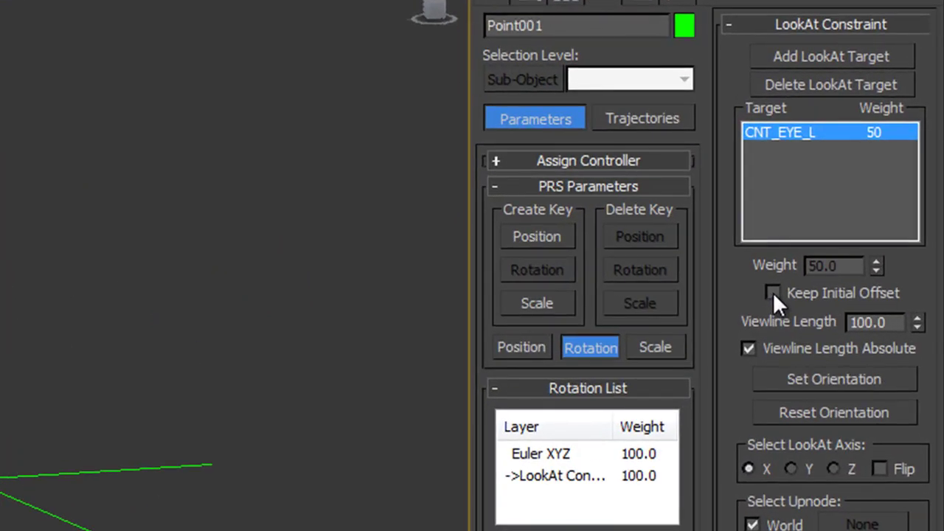
{"action": "left_click", "coordinate": [772, 292]}
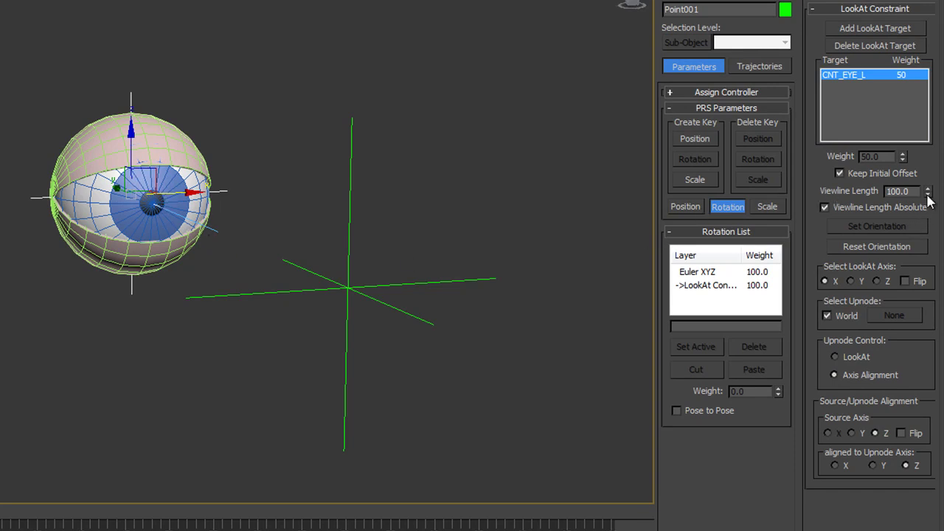
- Adjust the LookAt constraint's viewline length so that the line reaches the CNT_EYE_L helper
{"action": "left_click_drag", "start_coordinate": [929, 199], "coordinate": [916, 30]}
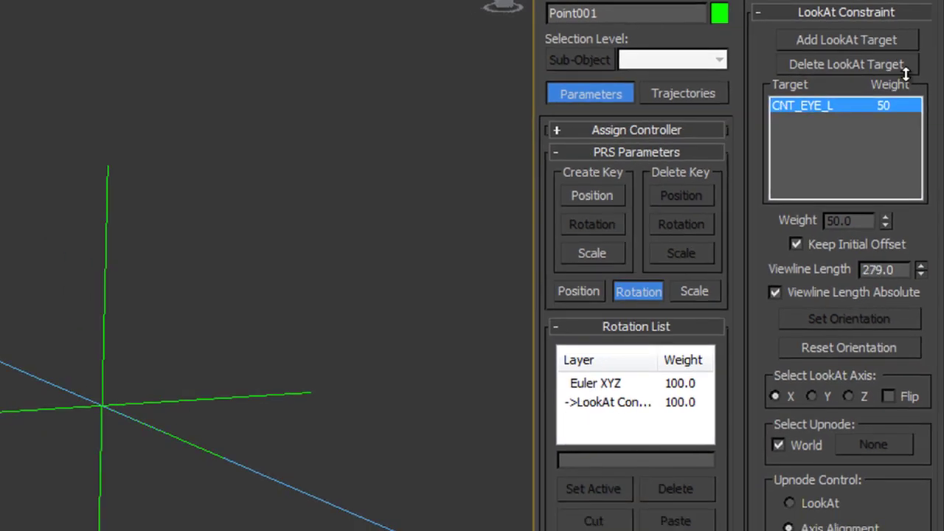
{"action": "left_click_drag", "start_coordinate": [905, 71], "coordinate": [891, 240]}
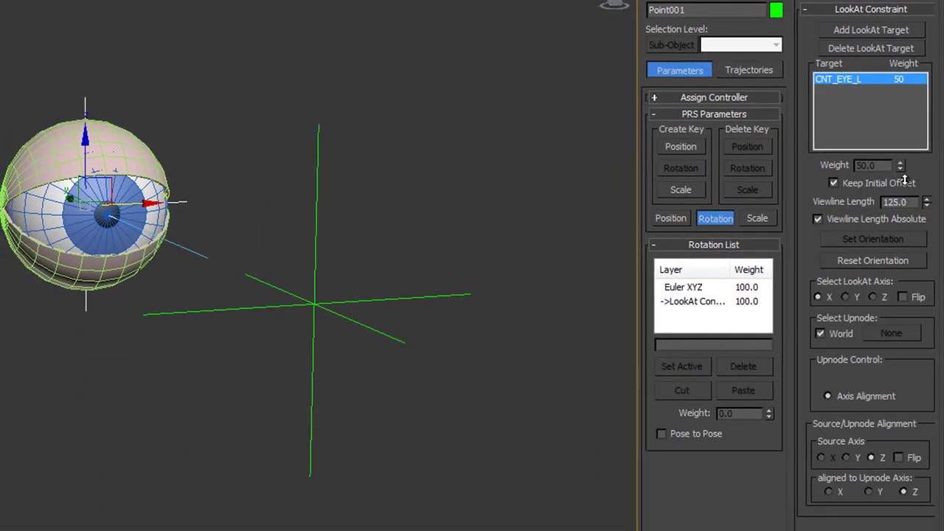
{"action": "left_click_drag", "start_coordinate": [904, 180], "coordinate": [889, 121]}
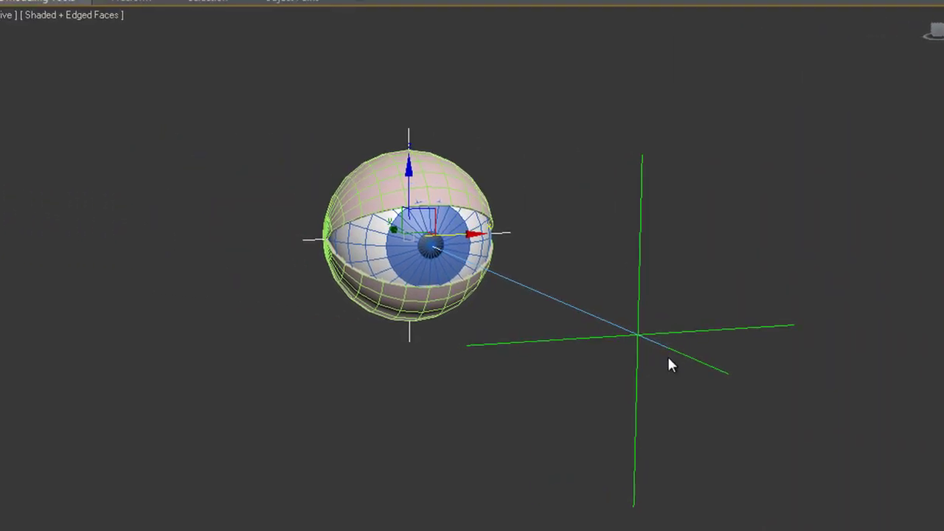
- Select CNT_EYE_L, turn on Auto Key and move the helper to about X -97 cm, Z -8 cm at frame 0
{"action": "left_click", "coordinate": [671, 350]}
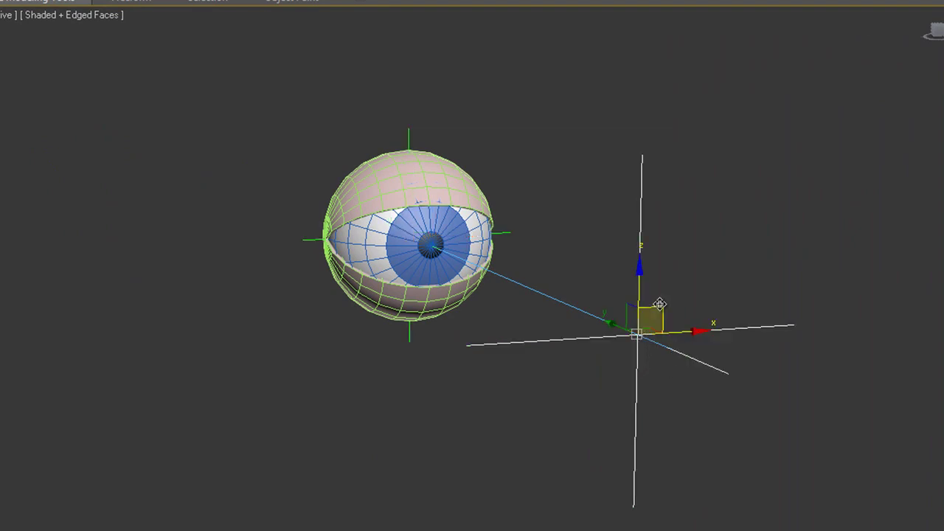
{"action": "left_click_drag", "start_coordinate": [651, 318], "coordinate": [645, 248]}
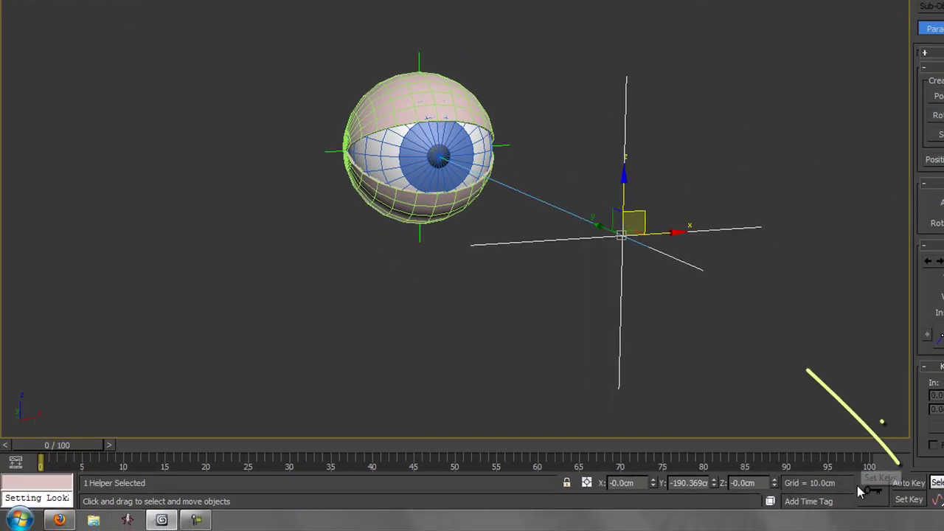
{"action": "left_click", "coordinate": [909, 483]}
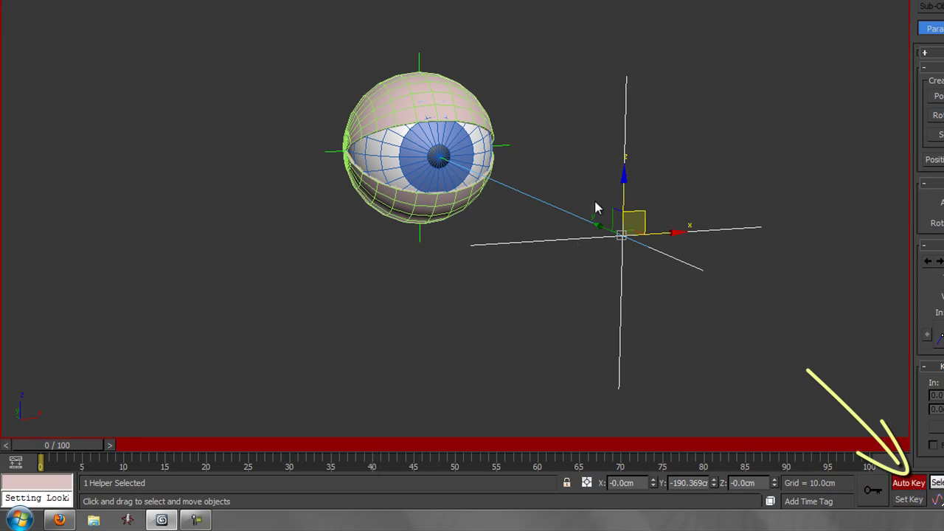
{"action": "left_click_drag", "start_coordinate": [640, 222], "coordinate": [239, 283]}
{"action": "left_click_drag", "start_coordinate": [118, 381], "coordinate": [104, 396]}
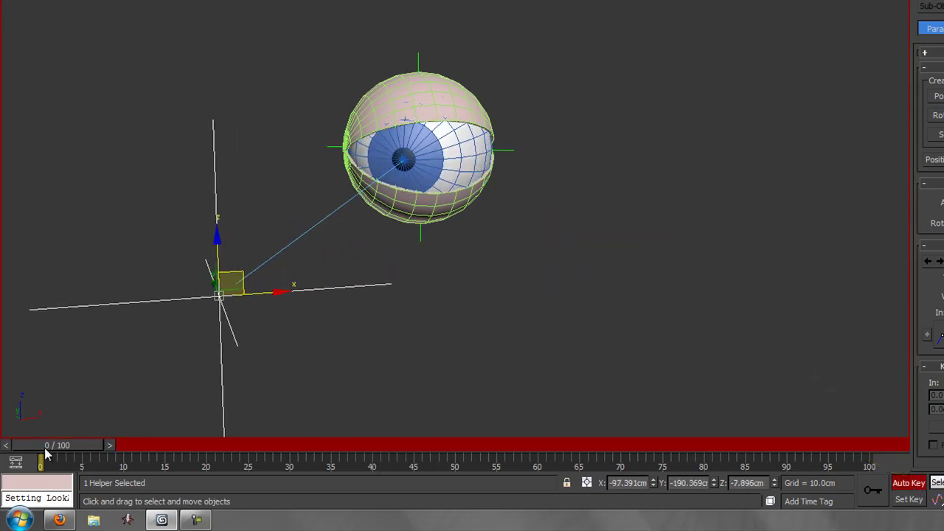
- Key CNT_EYE_L at about X 26, Z 41 cm on frame 10 and X -104, Z -2 cm on frame 20, and end Auto Key
{"action": "left_click_drag", "start_coordinate": [44, 451], "coordinate": [136, 448]}
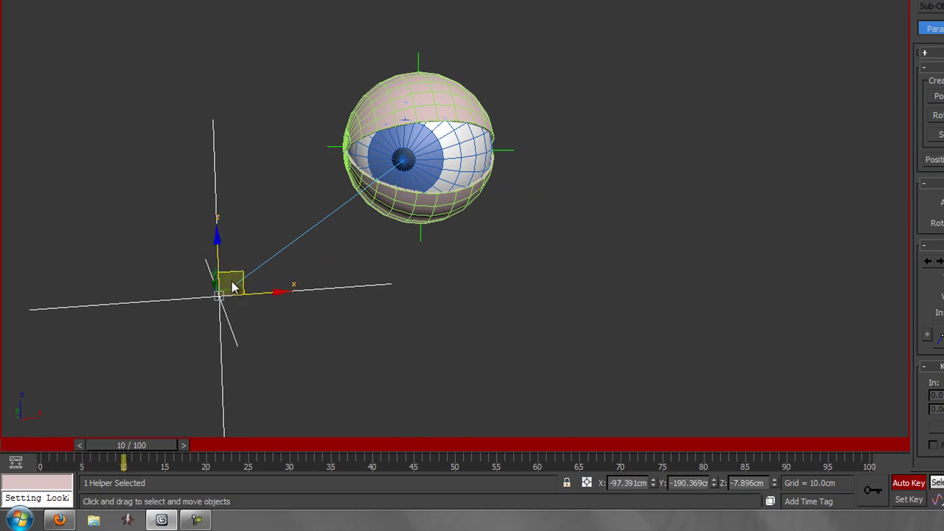
{"action": "left_click_drag", "start_coordinate": [233, 285], "coordinate": [746, 45]}
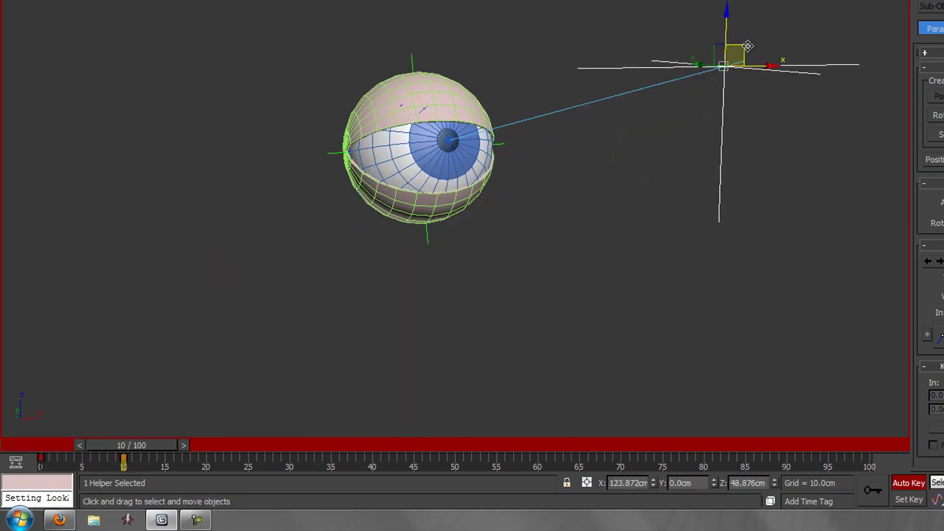
{"action": "left_click_drag", "start_coordinate": [141, 447], "coordinate": [225, 459]}
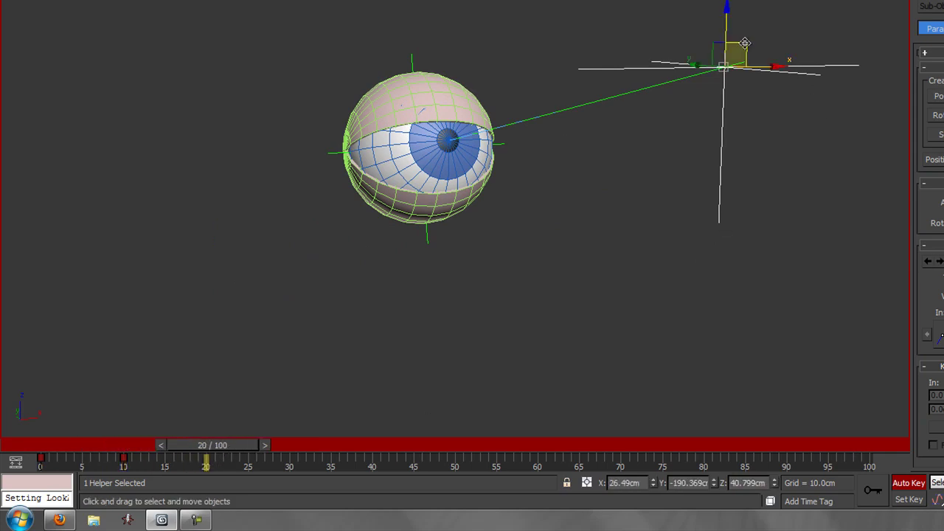
{"action": "left_click_drag", "start_coordinate": [741, 45], "coordinate": [184, 271]}
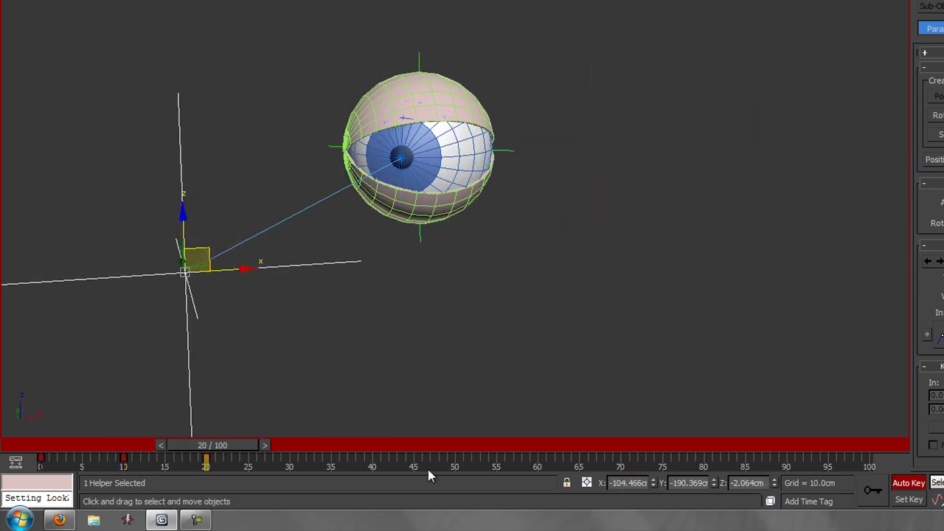
{"action": "left_click", "coordinate": [909, 483]}
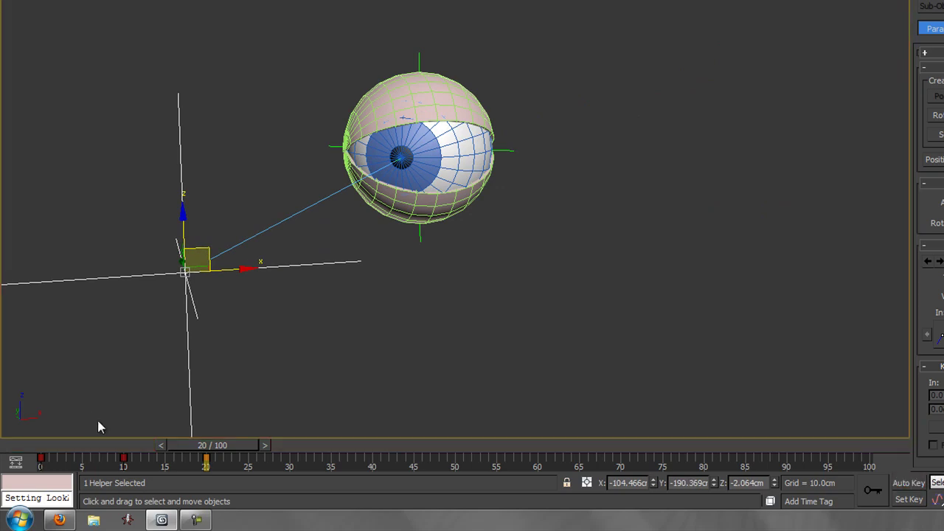
- Return to frame 0, delete the animation keys of CNT_EYE_L and move the helper to the opposite side of the eye
{"action": "left_click_drag", "start_coordinate": [207, 454], "coordinate": [42, 460]}
{"action": "key", "text": "w"}
{"action": "left_click", "coordinate": [206, 458]}
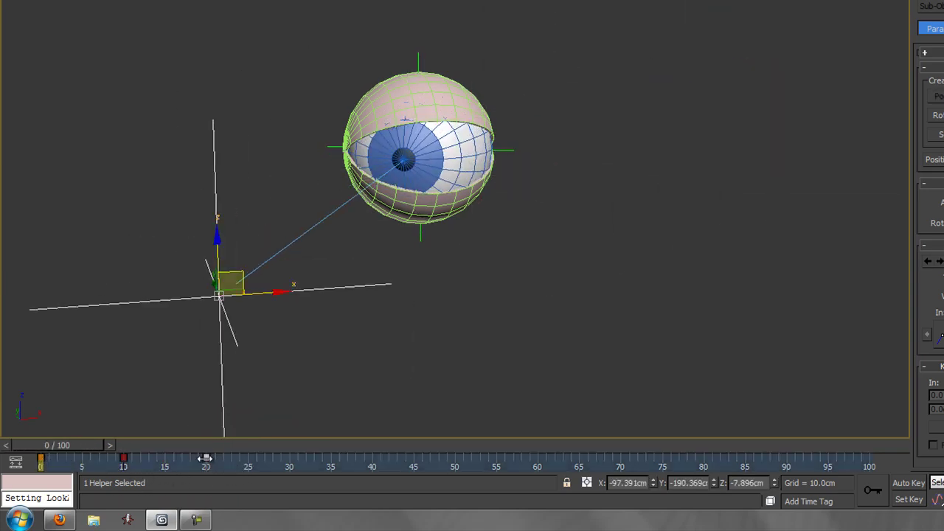
{"action": "left_click_drag", "start_coordinate": [216, 474], "coordinate": [54, 466]}
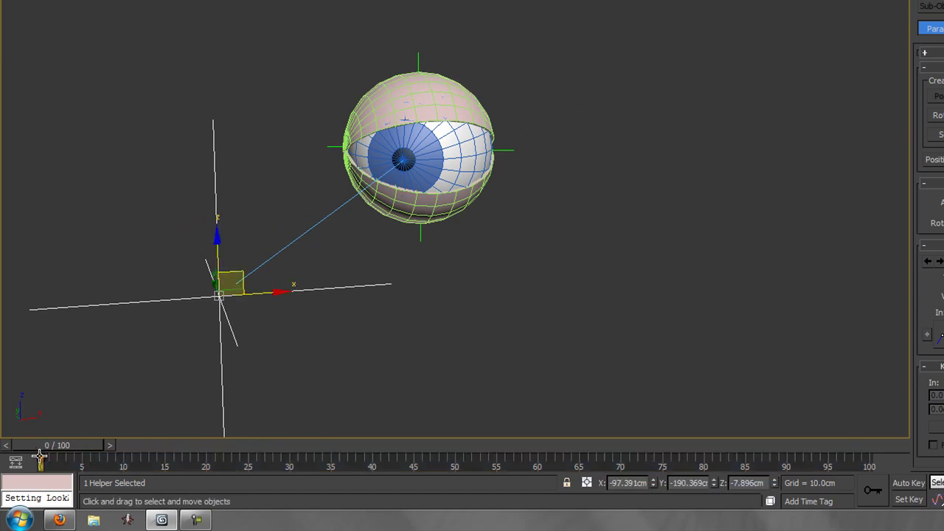
{"action": "left_click_drag", "start_coordinate": [234, 279], "coordinate": [598, 192]}
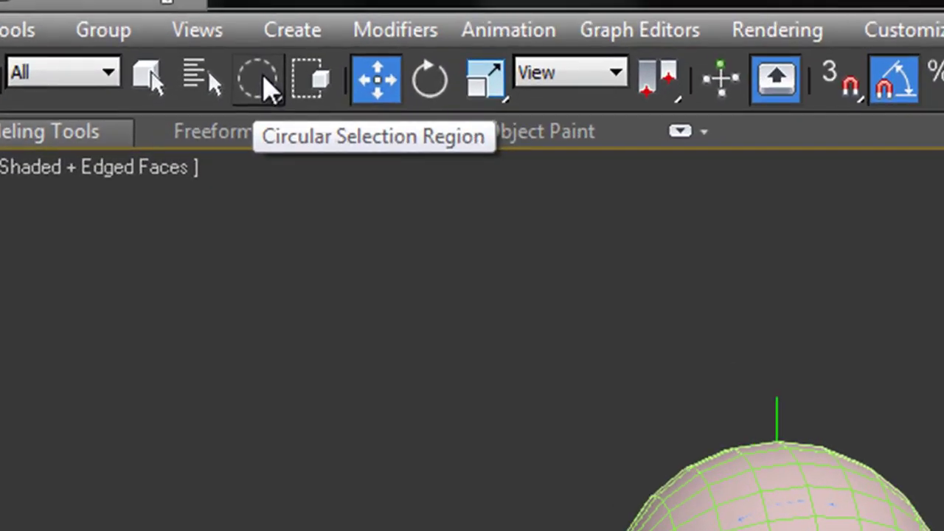
- Set the selection region to rectangular and select all the eye parts together with the control helper
{"action": "left_click_drag", "start_coordinate": [271, 97], "coordinate": [275, 162]}
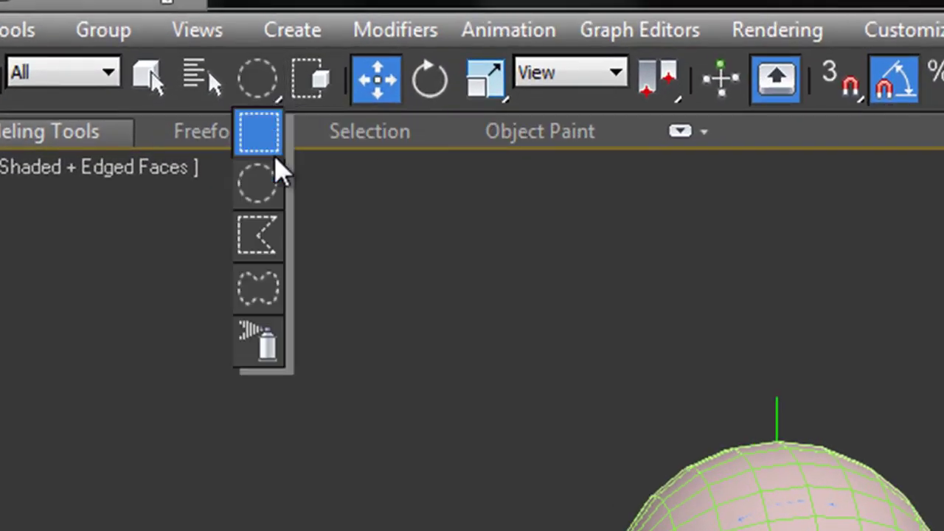
{"action": "left_click", "coordinate": [152, 82]}
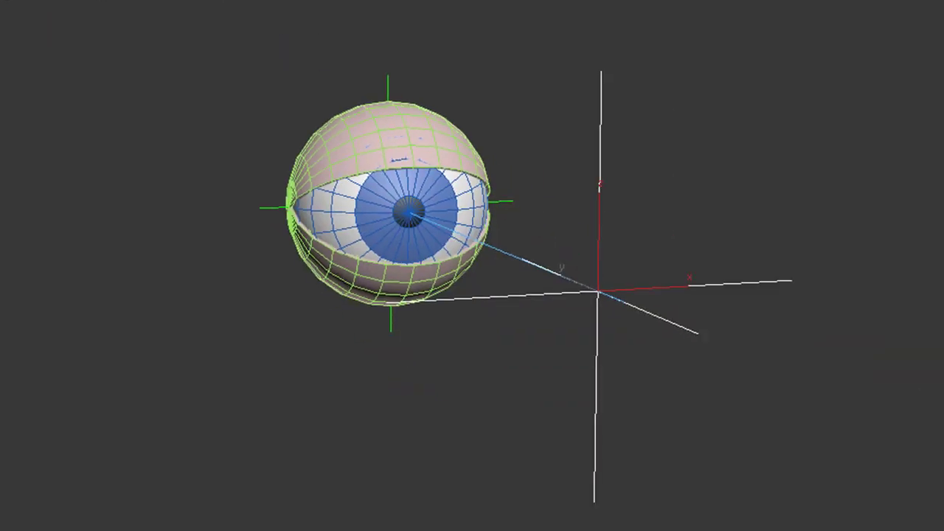
{"action": "left_click_drag", "start_coordinate": [209, 4], "coordinate": [838, 530]}
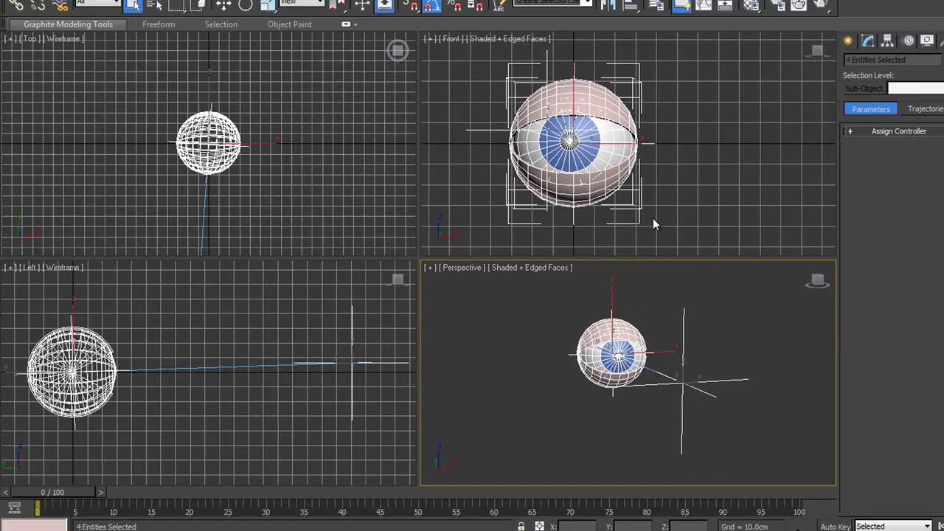
- In the Front view, clone the selected eye and helper sideways along X, leaving a gap beside the original eye
{"action": "right_click", "coordinate": [707, 143]}
{"action": "key", "text": "alt+w"}
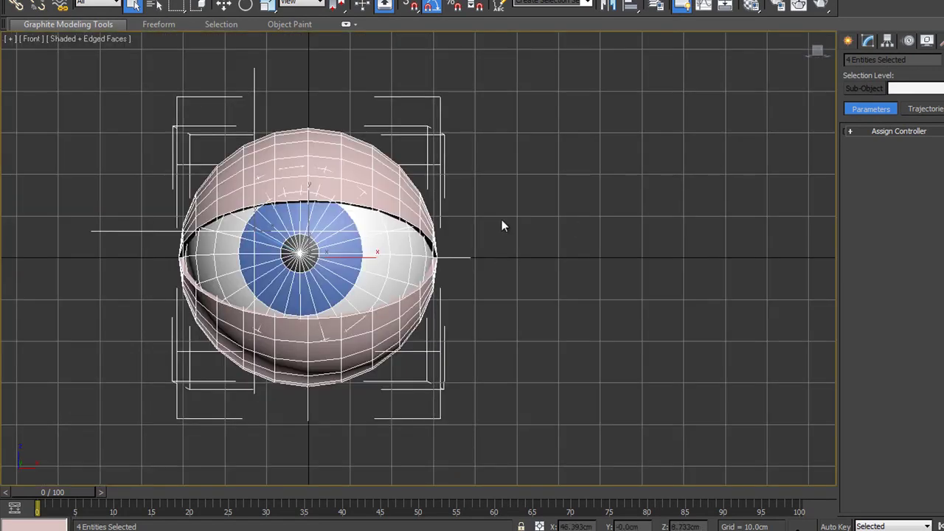
{"action": "middle_click_drag", "start_coordinate": [502, 214], "coordinate": [839, 195]}
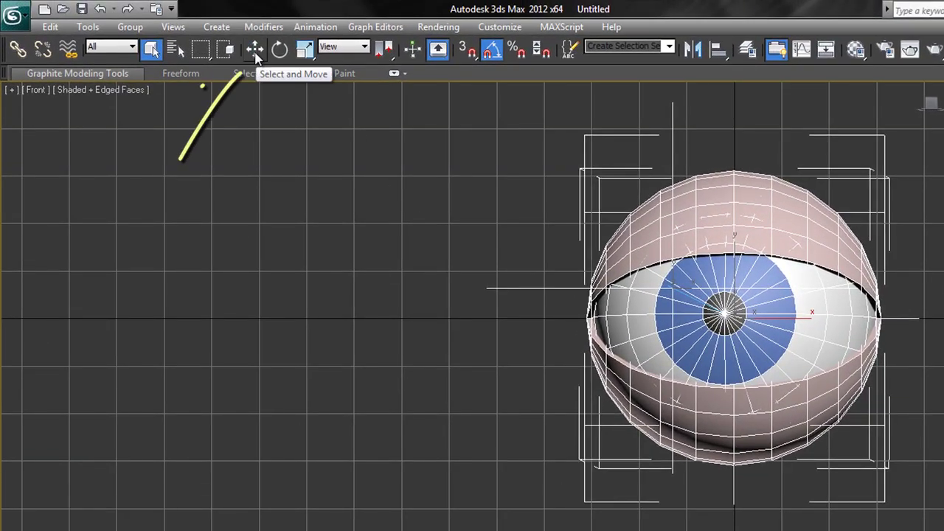
{"action": "left_click", "coordinate": [255, 51]}
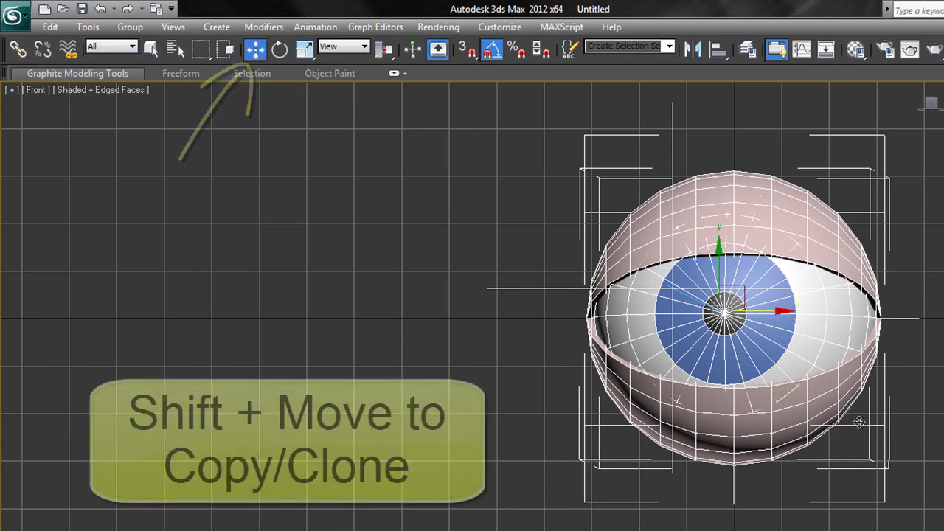
{"action": "mouse_move", "coordinate": [786, 310]}
{"action": "left_mouse_down", "text": "shift"}
{"action": "mouse_move", "coordinate": [378, 309]}
{"action": "mouse_move", "coordinate": [392, 310]}
{"action": "left_mouse_up", "text": "shift"}
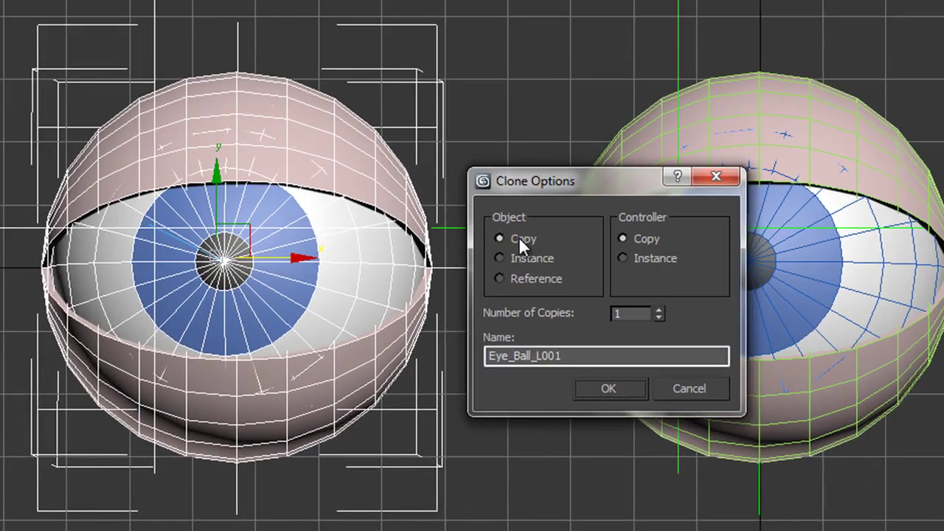
- Name the clone Eye_Ball_R and create it as a single copy
{"action": "left_click", "coordinate": [533, 356]}
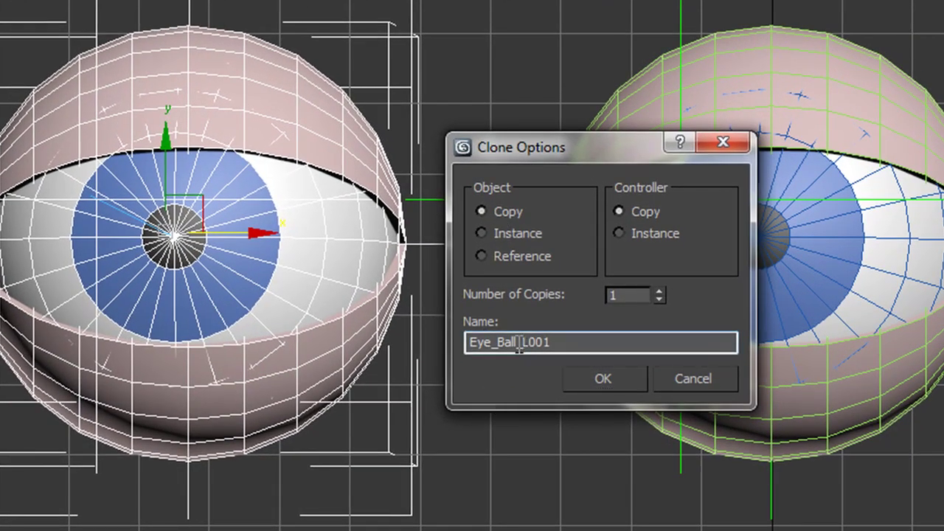
{"action": "key", "text": "Delete"}
{"action": "type", "text": "R"}
{"action": "left_click_drag", "start_coordinate": [523, 341], "coordinate": [575, 335]}
{"action": "type", "text": "R"}
{"action": "left_click", "coordinate": [601, 384]}
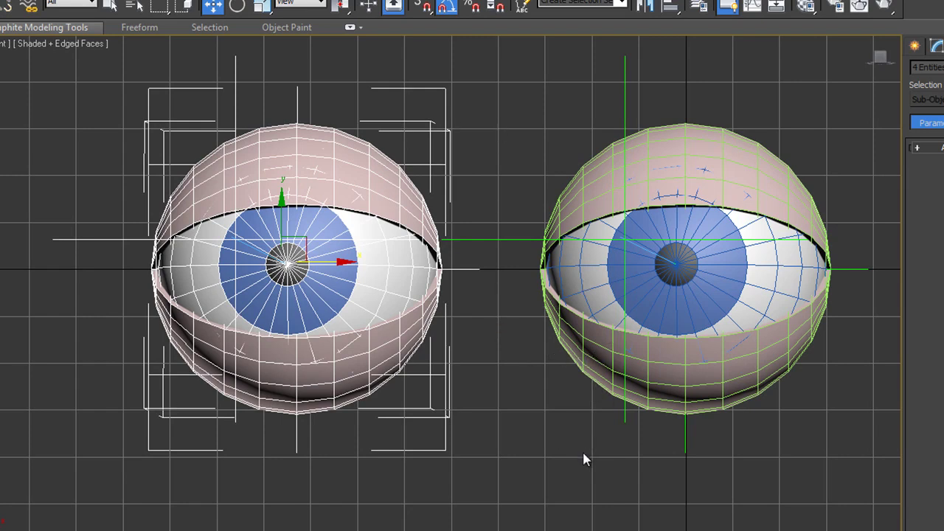
- In a maximized Perspective view, select only the cloned control helper in front of the new eye
{"action": "key", "text": "alt+w"}
{"action": "right_click", "coordinate": [682, 506]}
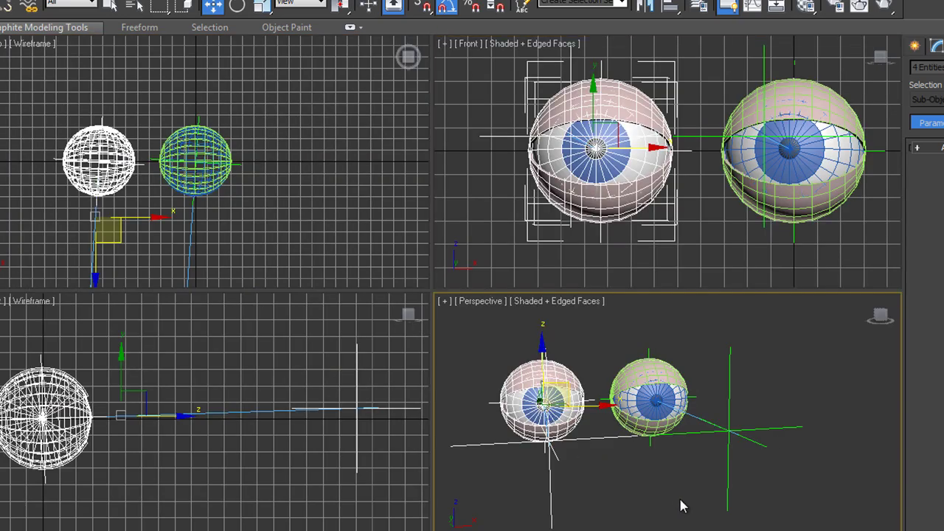
{"action": "key", "text": "alt+w"}
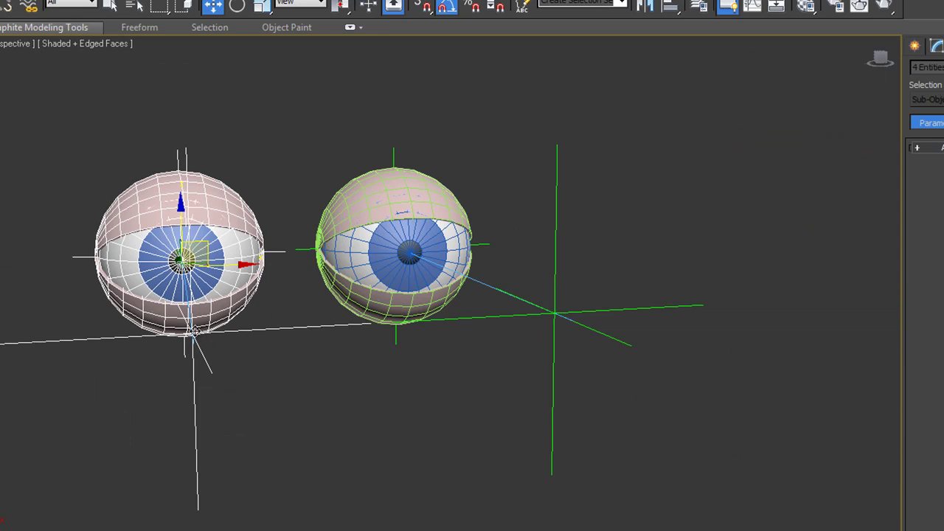
{"action": "left_click", "coordinate": [96, 337]}
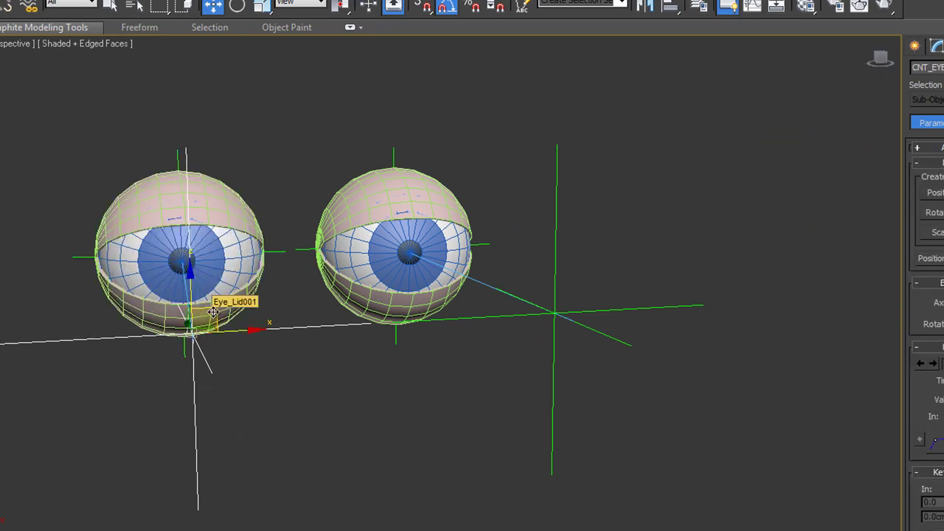
{"action": "mouse_move", "coordinate": [211, 312]}
{"action": "left_mouse_down"}
{"action": "mouse_move", "coordinate": [277, 304]}
{"action": "mouse_move", "coordinate": [151, 332]}
{"action": "mouse_move", "coordinate": [421, 293]}
{"action": "mouse_move", "coordinate": [151, 322]}
{"action": "mouse_move", "coordinate": [233, 272]}
{"action": "mouse_move", "coordinate": [237, 290]}
{"action": "mouse_move", "coordinate": [213, 312]}
{"action": "left_mouse_up"}
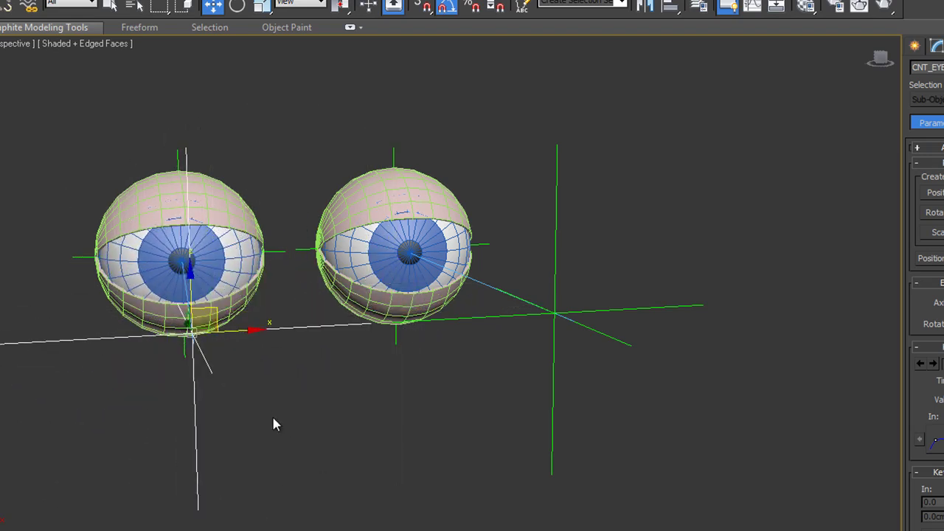